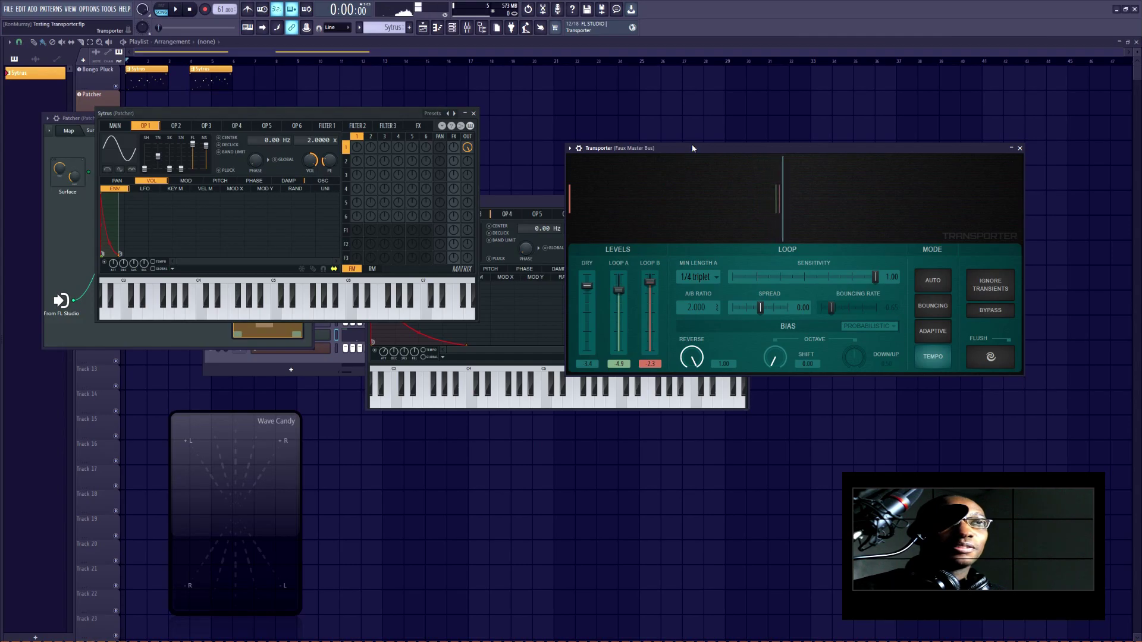
# Step: Shift the Transporter window left over the playlist in two small moves
pyautogui.moveTo(692, 148); pyautogui.dragTo(665, 152)
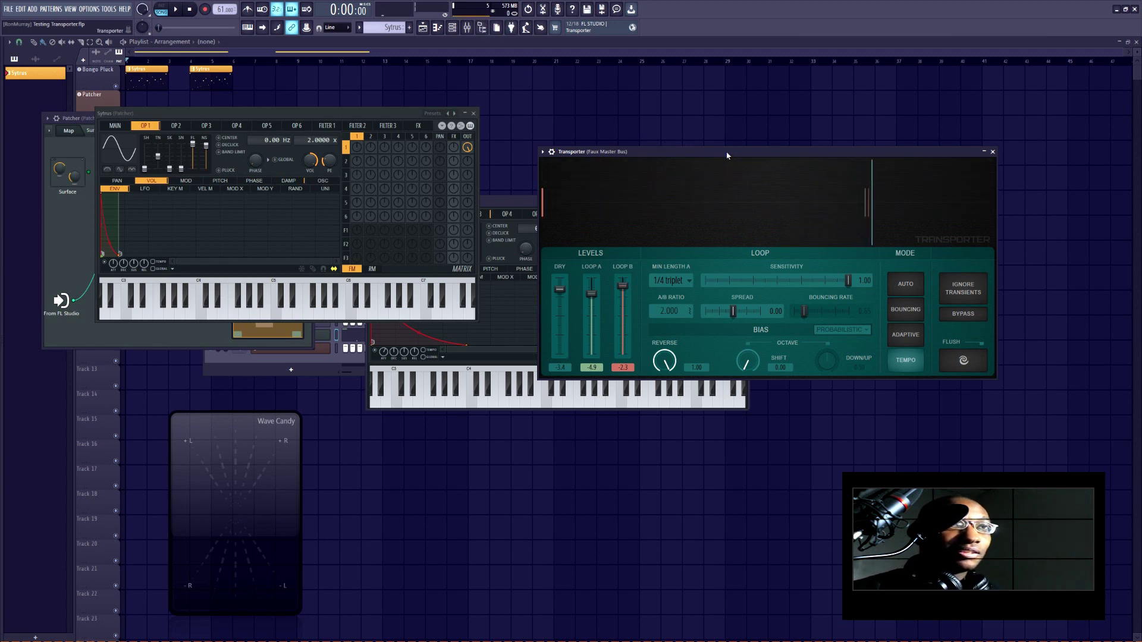
pyautogui.moveTo(725, 153); pyautogui.dragTo(706, 153)
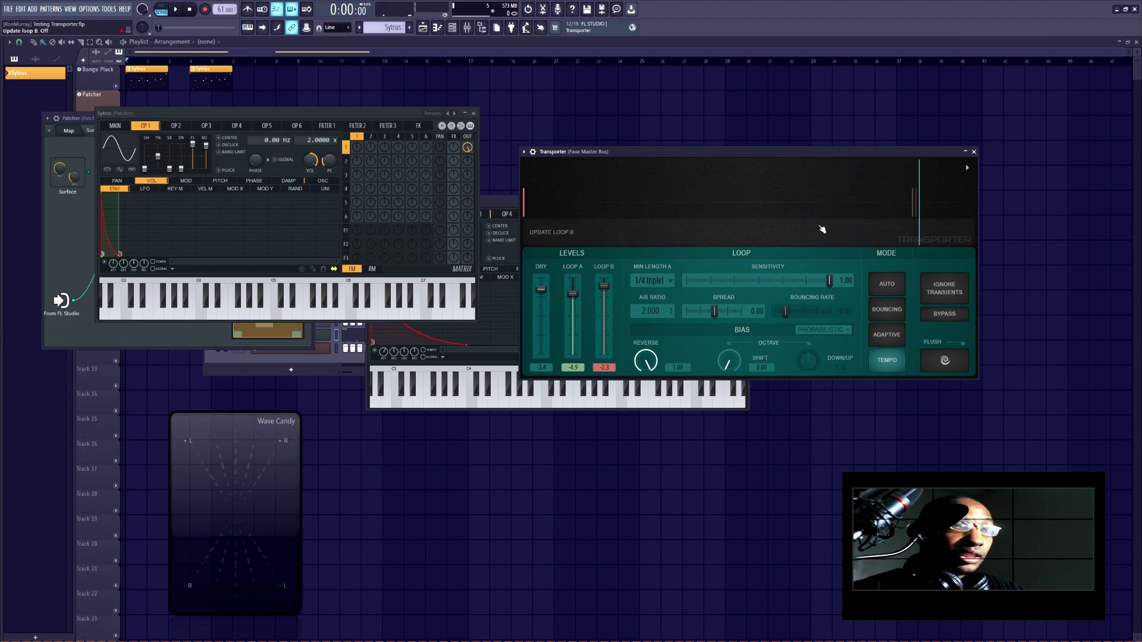
# Step: Refresh the captured loop A and loop A/B content in the Transporter display
pyautogui.click(706, 184)
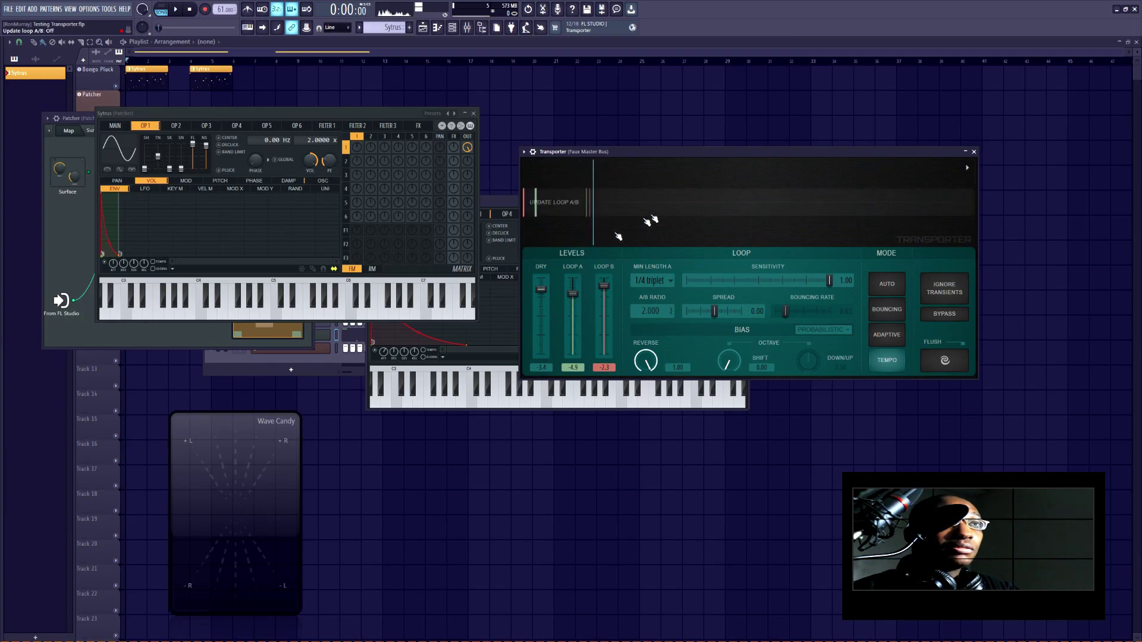
pyautogui.click(688, 207)
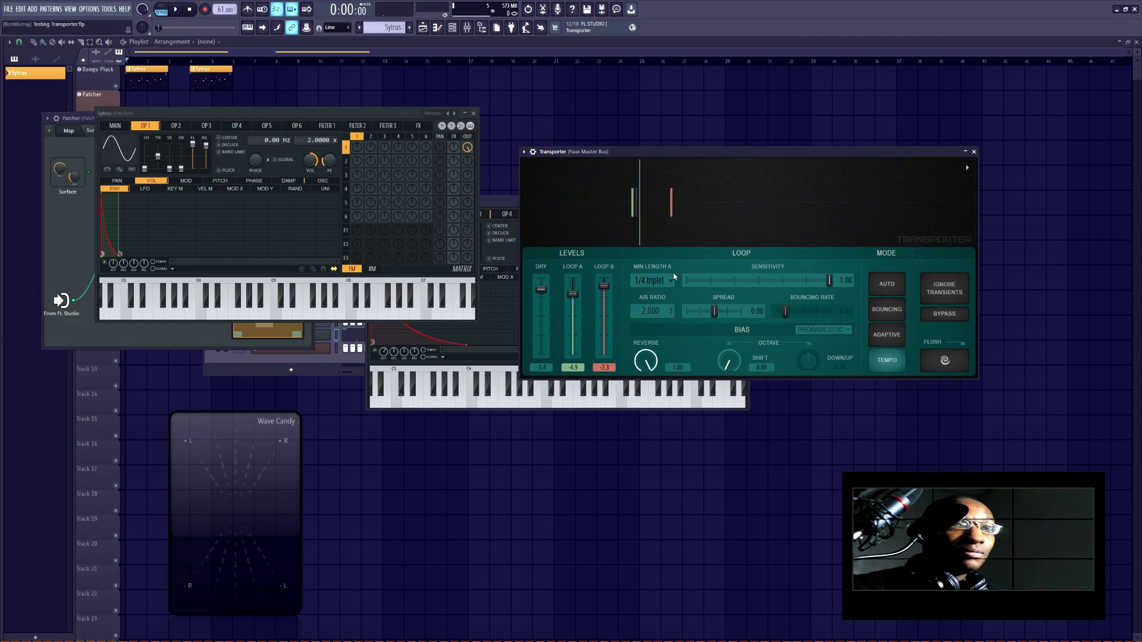
pyautogui.click(967, 168)
# Step: Try Transporter's Dark, Light and Red colour themes in turn
pyautogui.moveTo(1011, 166)
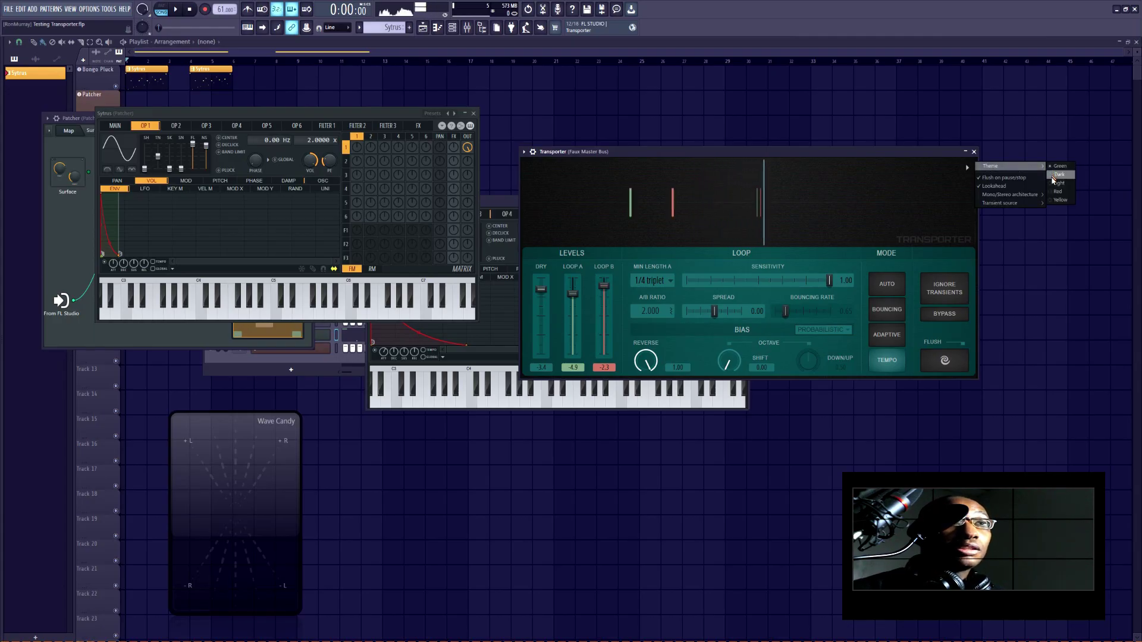
pyautogui.click(1057, 174)
pyautogui.click(969, 167)
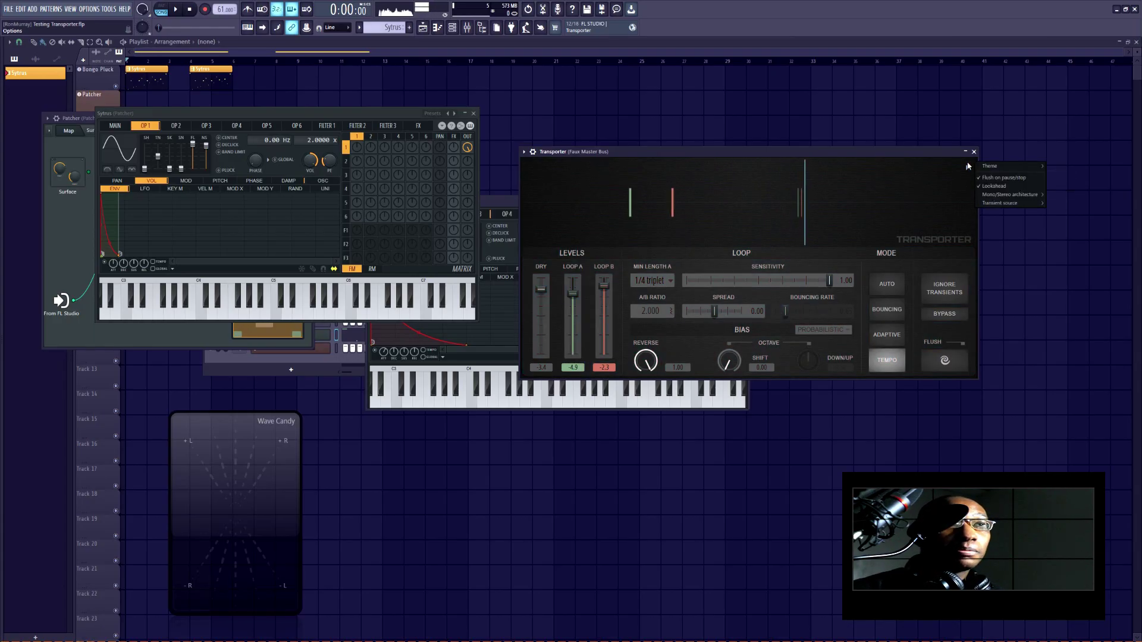
pyautogui.moveTo(1011, 166)
pyautogui.click(1058, 183)
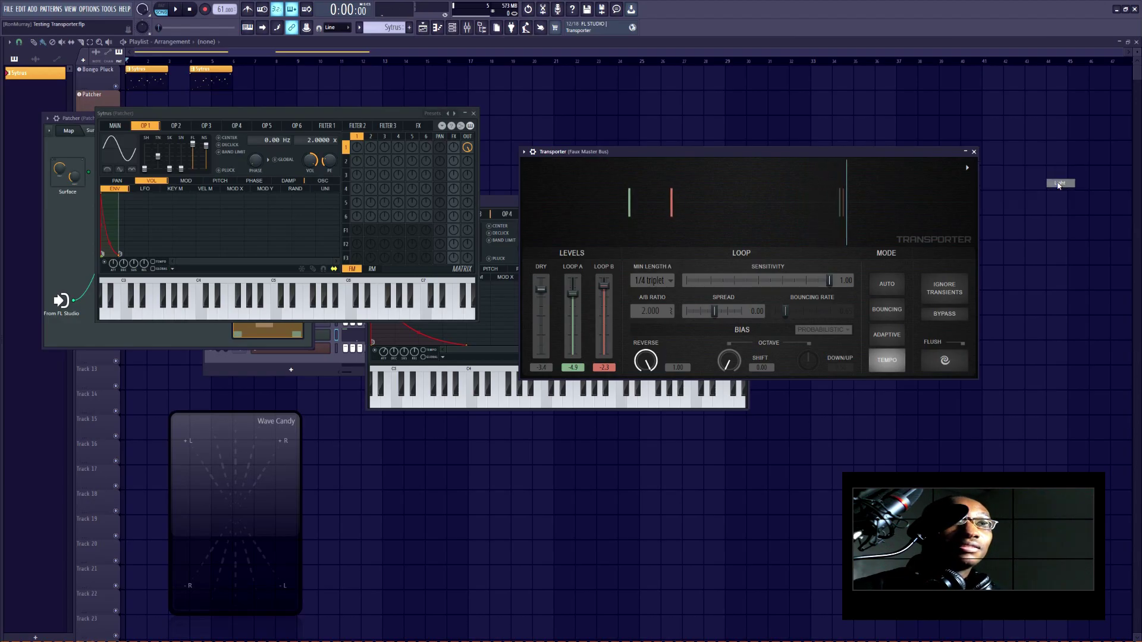
pyautogui.click(968, 168)
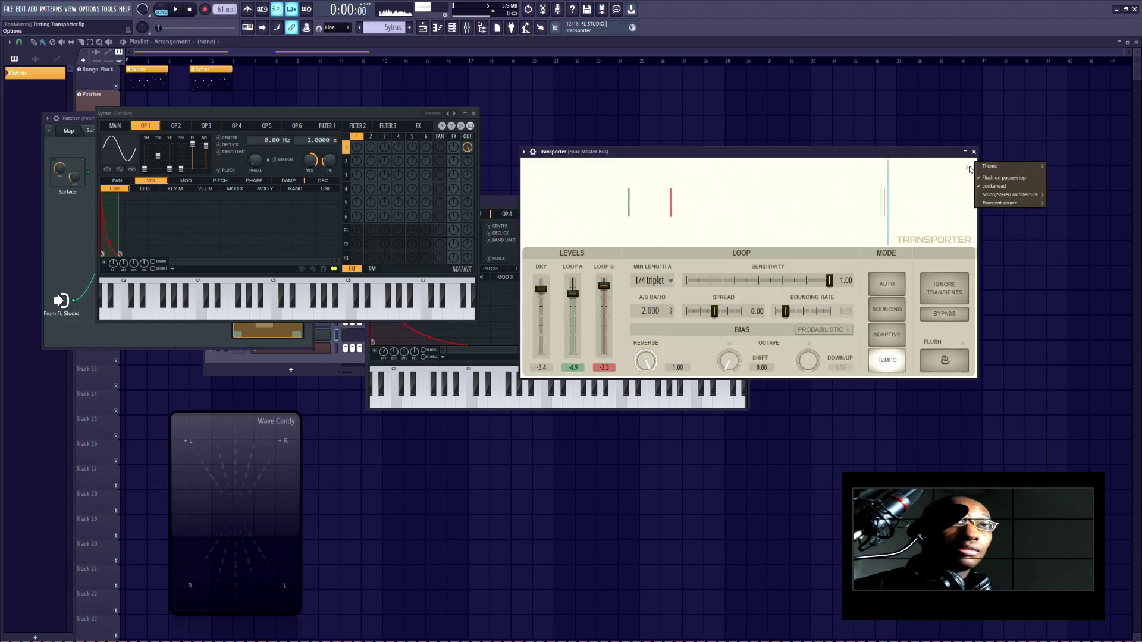
pyautogui.moveTo(1011, 165)
pyautogui.click(1059, 192)
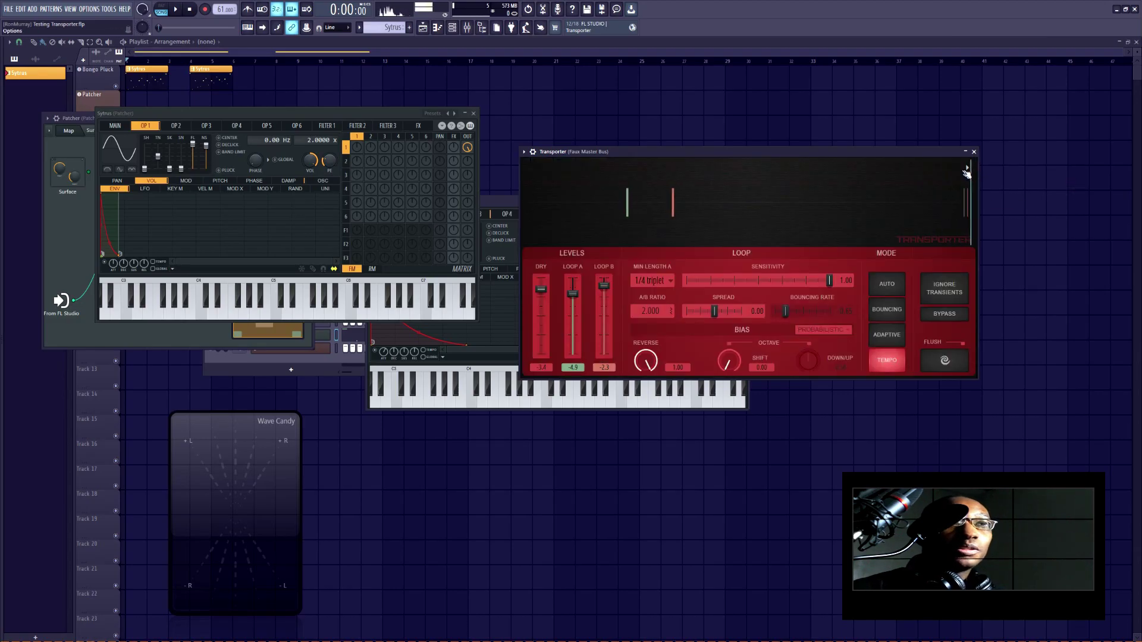
# Step: Try the Yellow theme, then return Transporter to the Dark theme
pyautogui.click(967, 168)
pyautogui.moveTo(1011, 166)
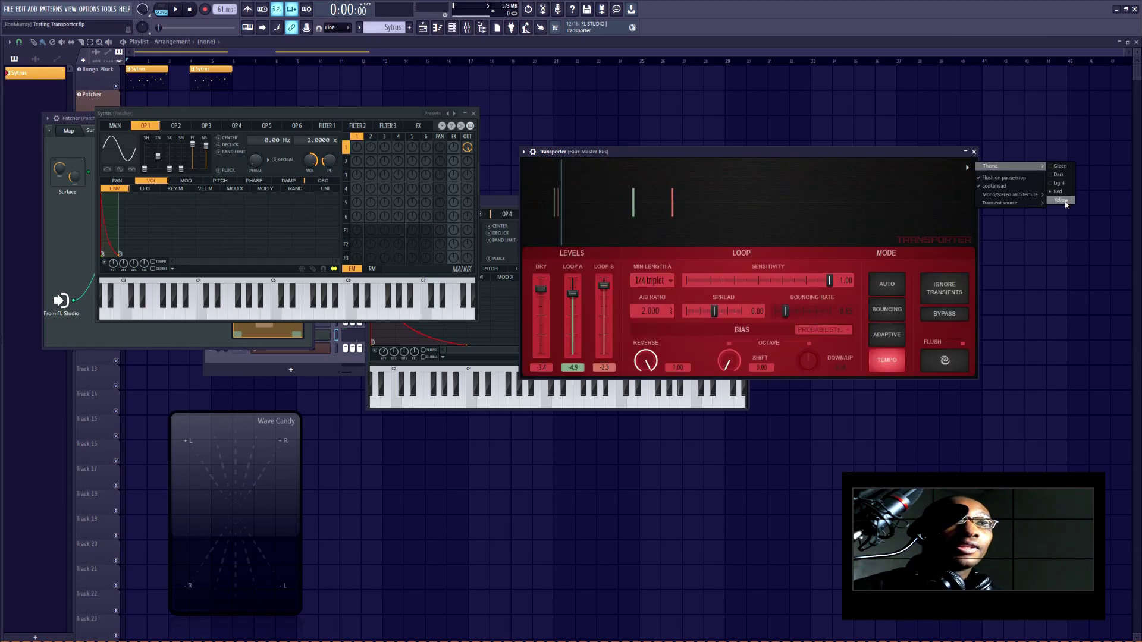
pyautogui.click(1062, 200)
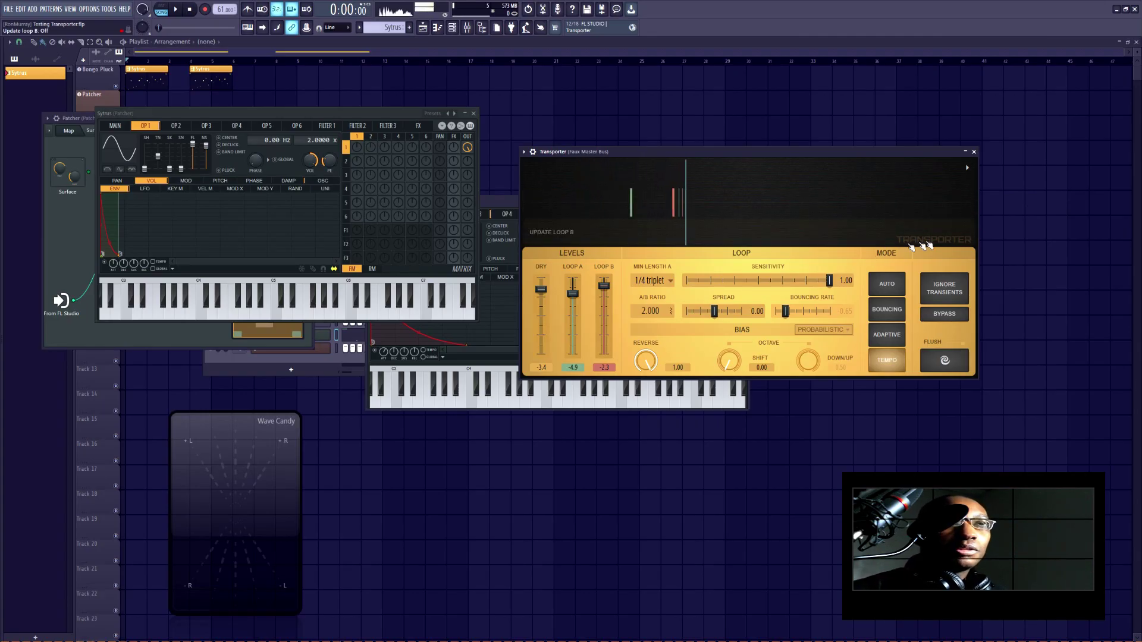
pyautogui.click(967, 170)
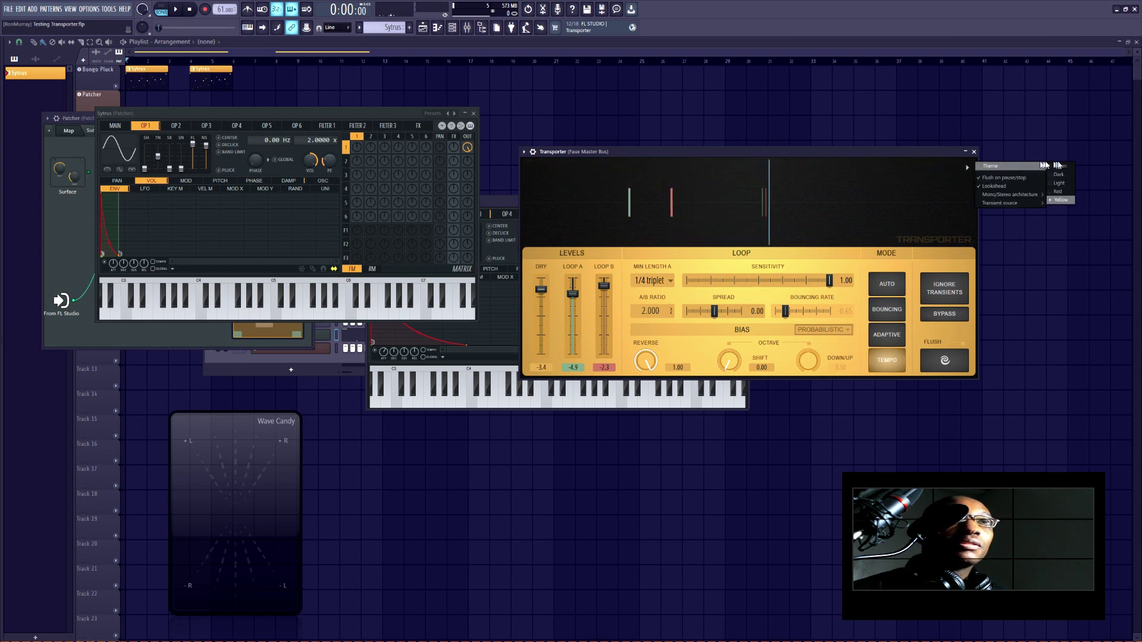
pyautogui.click(1061, 174)
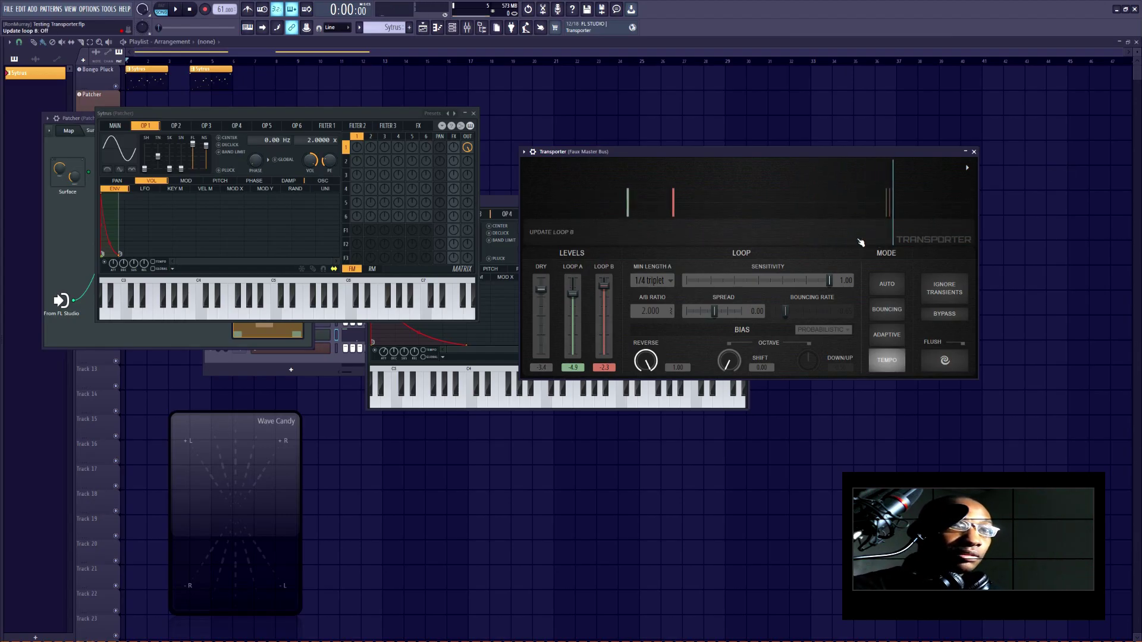
pyautogui.click(967, 169)
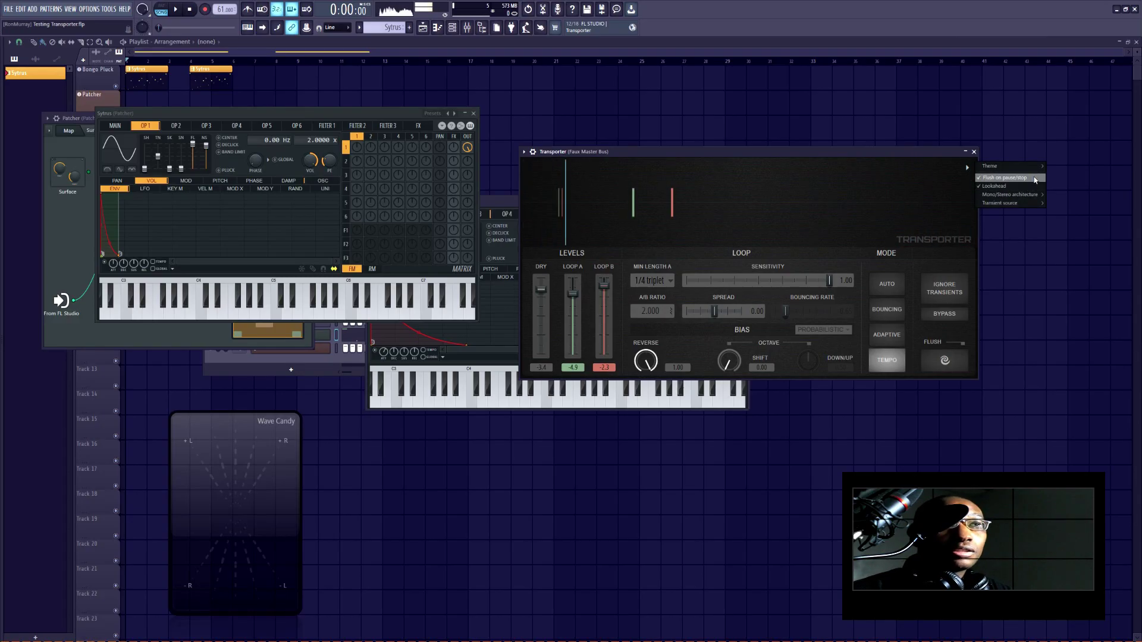
# Step: Check the Mono/Stereo architecture submenu showing Stereo-to-stereo, then close it
pyautogui.moveTo(1011, 195)
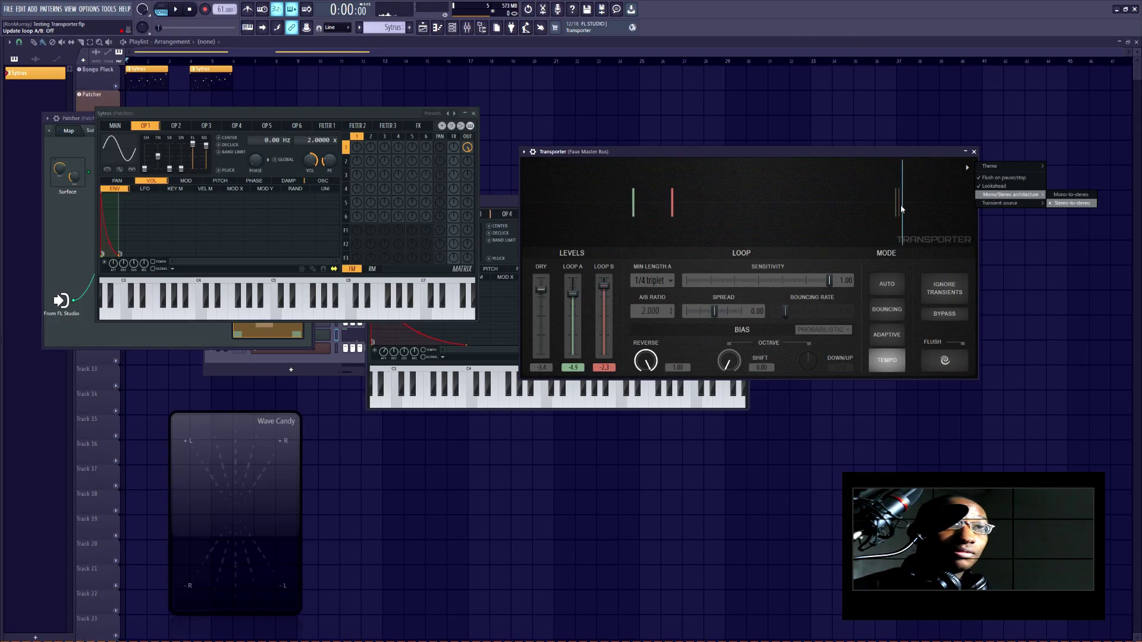
pyautogui.click(963, 171)
# Step: Reopen and close the Transporter options list without changing anything
pyautogui.click(963, 171)
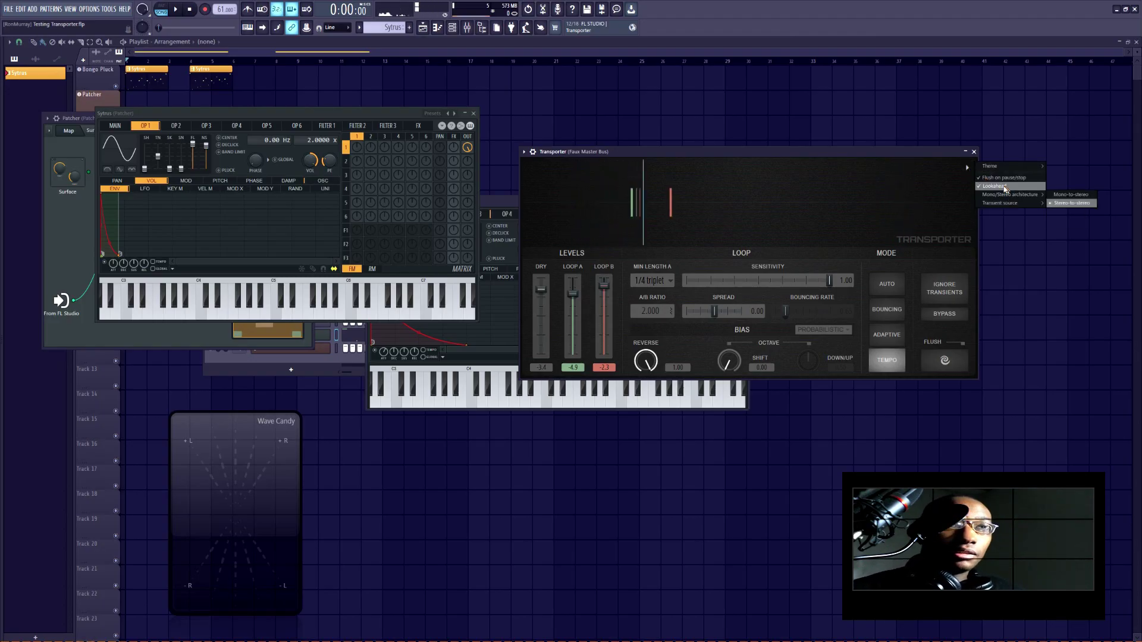
pyautogui.click(938, 154)
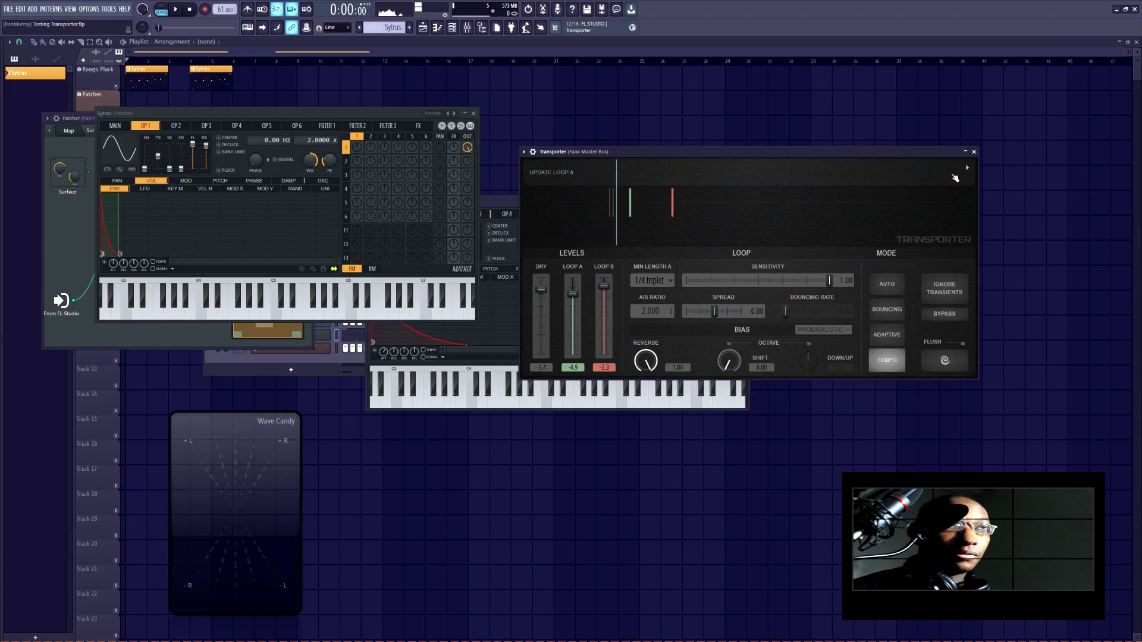
# Step: Show Transporter's Mono/Stereo architecture submenu with Stereo-to-stereo still ticked
pyautogui.click(967, 167)
pyautogui.moveTo(1028, 196)
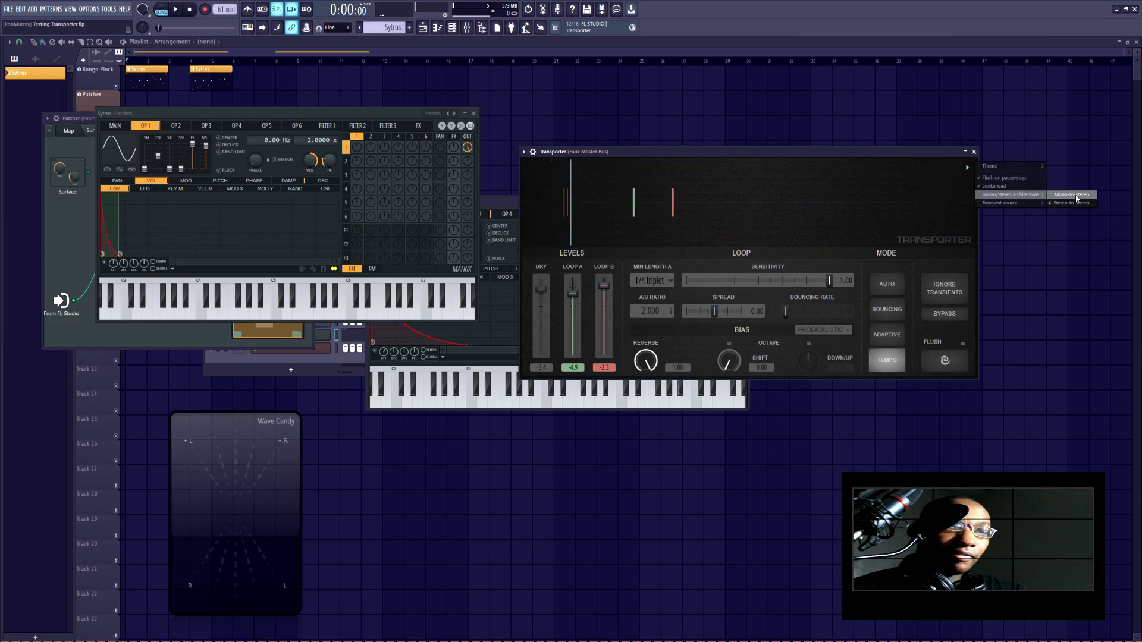
# Step: Show the Transient source submenu with Left, Right and Left+right, Left+right ticked
pyautogui.moveTo(1036, 203)
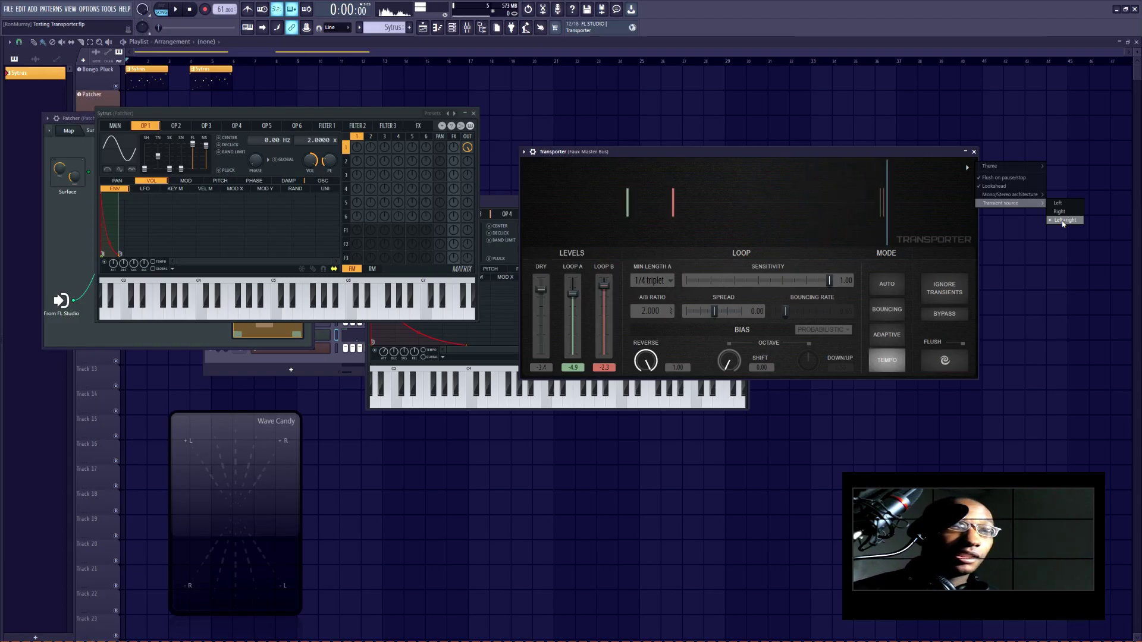
# Step: Dismiss the Transporter options menu by clicking the LOOP area, leaving settings unchanged
pyautogui.click(715, 260)
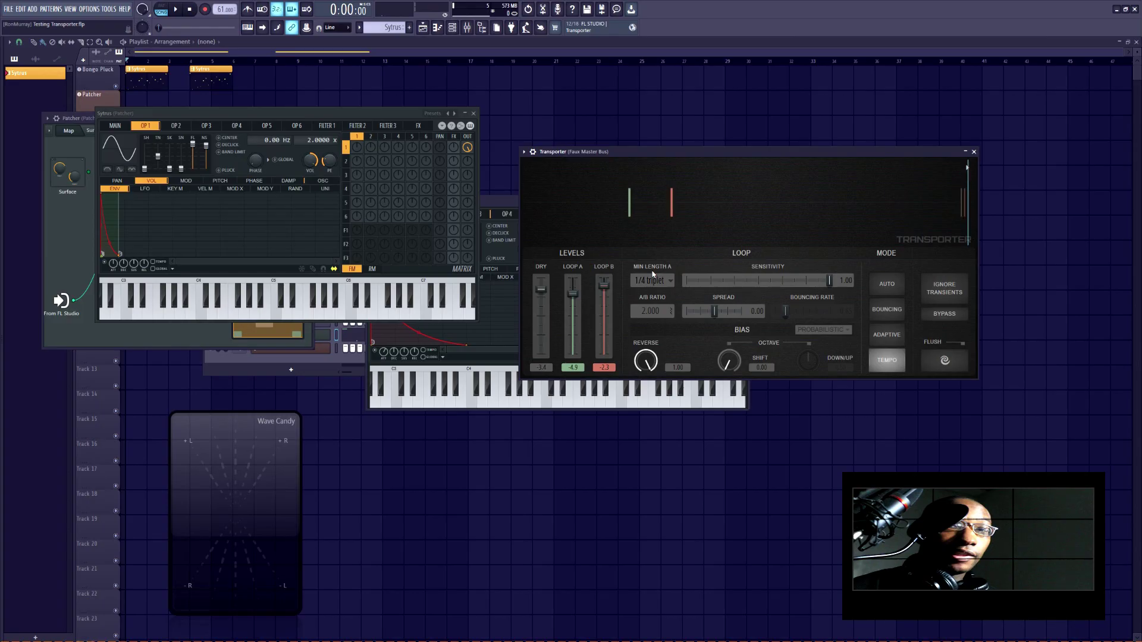
# Step: Drag Loop A's minimum length down to 0.020
pyautogui.moveTo(652, 274); pyautogui.dragTo(653, 282)
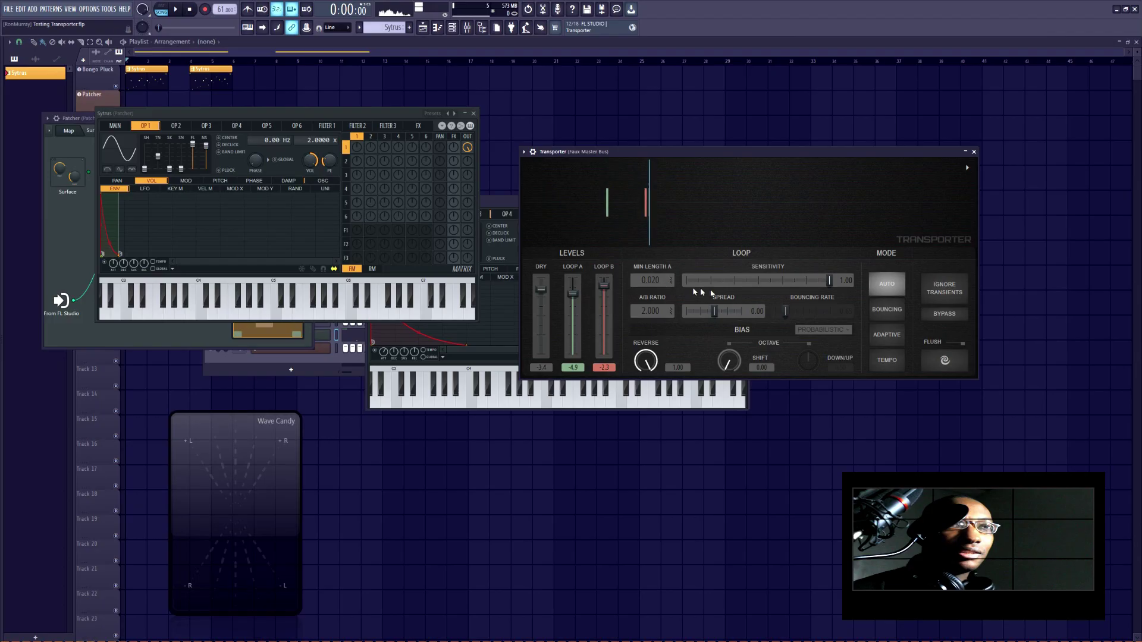
# Step: Switch Transporter to Tempo mode, save the project, and adjust the A/B ratio
pyautogui.click(886, 359)
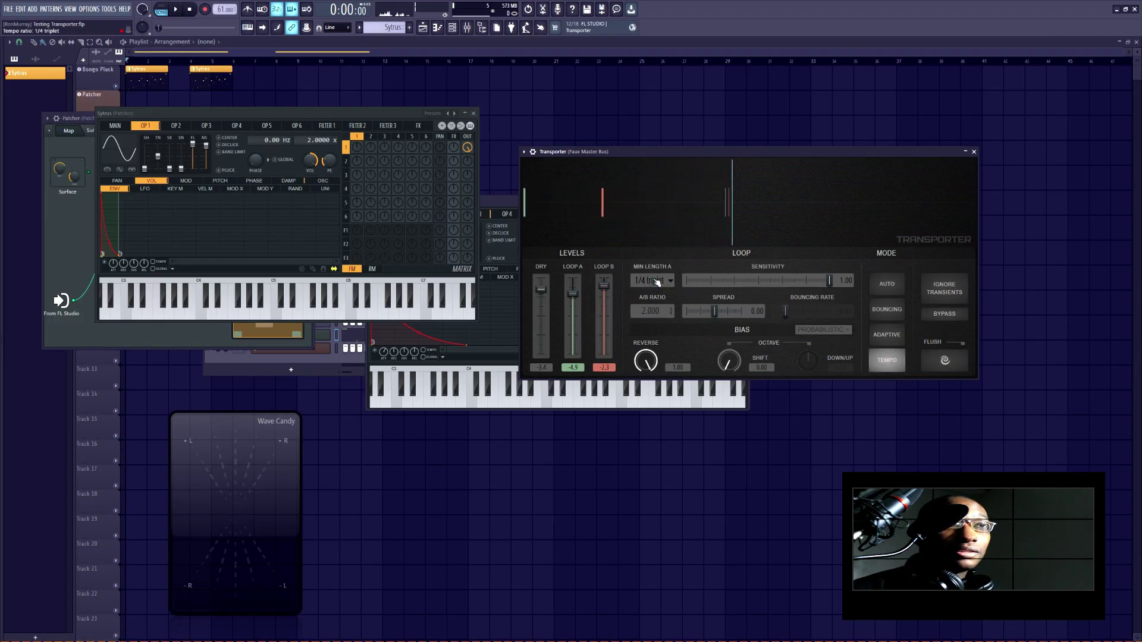
pyautogui.hotkey('ctrl', 's')
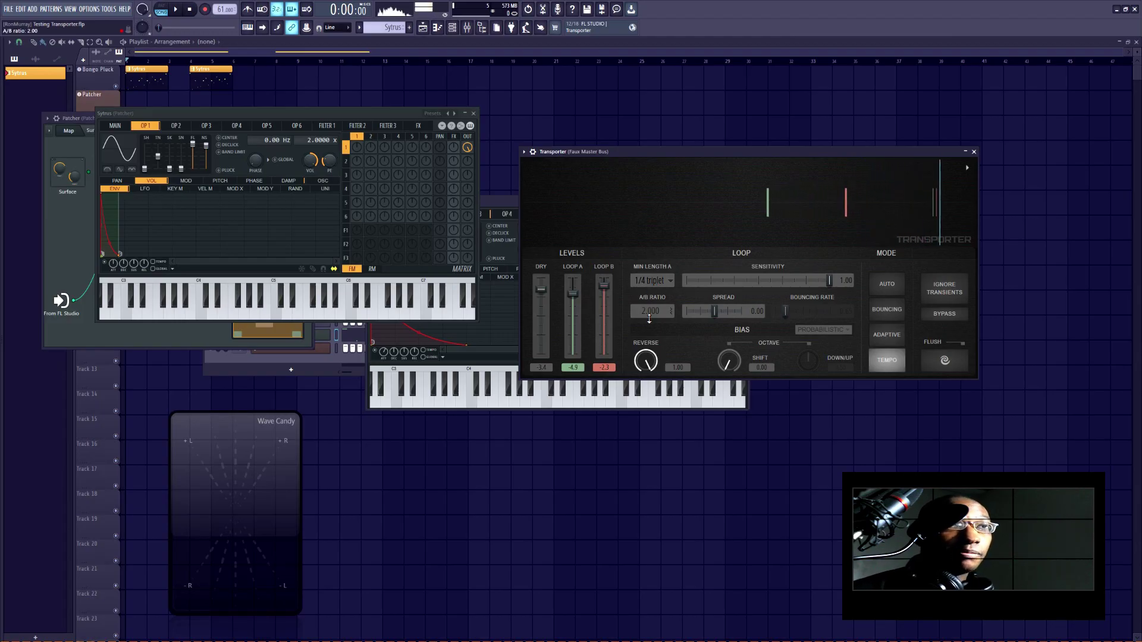
pyautogui.moveTo(649, 315)
pyautogui.mouseDown()
pyautogui.moveTo(649, 244)
pyautogui.moveTo(649, 315)
pyautogui.mouseUp()
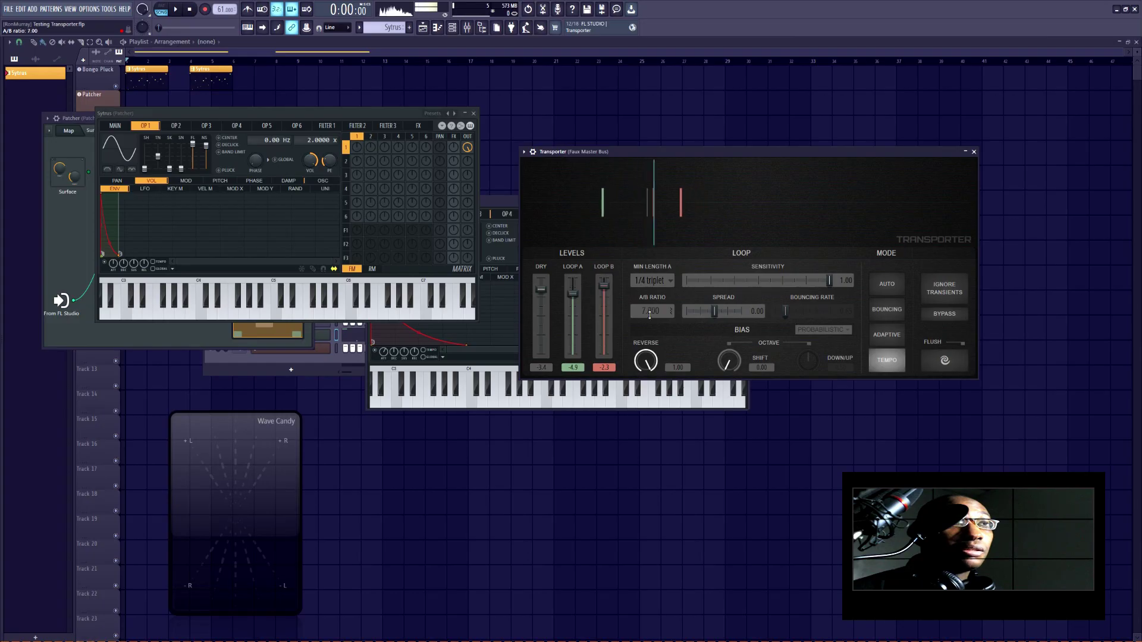
pyautogui.scroll(3, 650, 315)
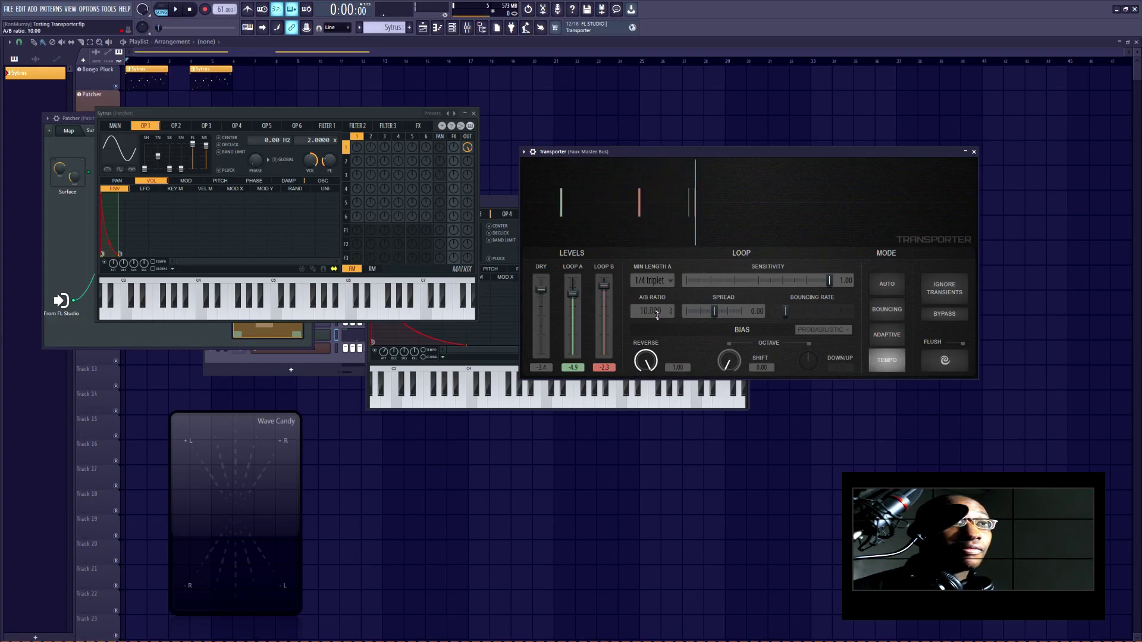
pyautogui.click(764, 213)
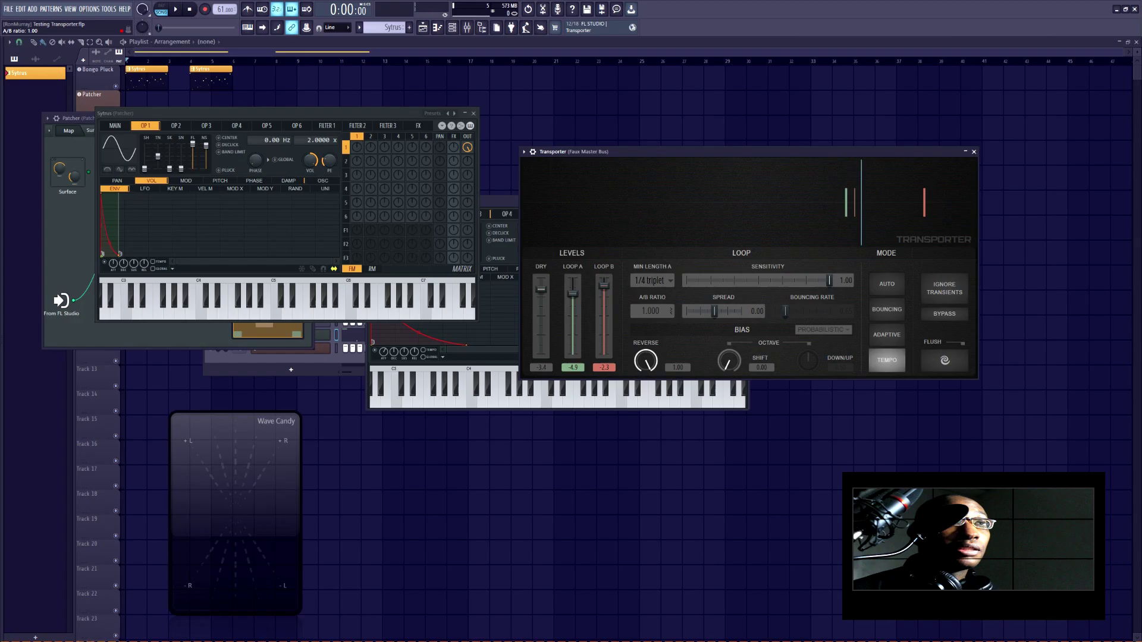
pyautogui.moveTo(653, 311); pyautogui.dragTo(652, 321)
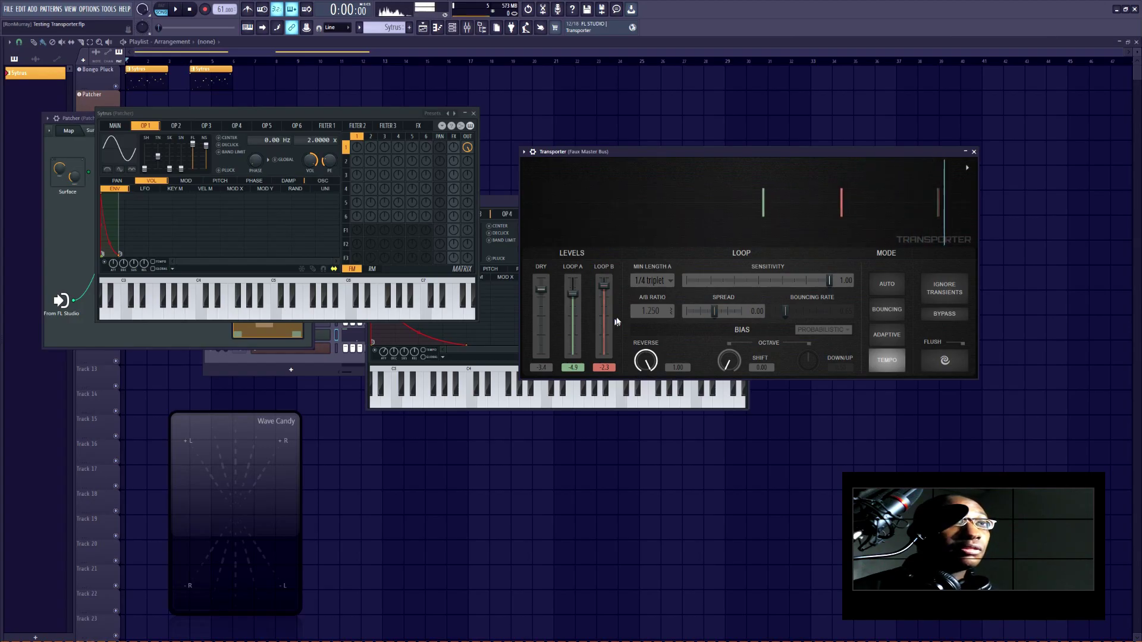
pyautogui.moveTo(652, 313); pyautogui.dragTo(657, 298)
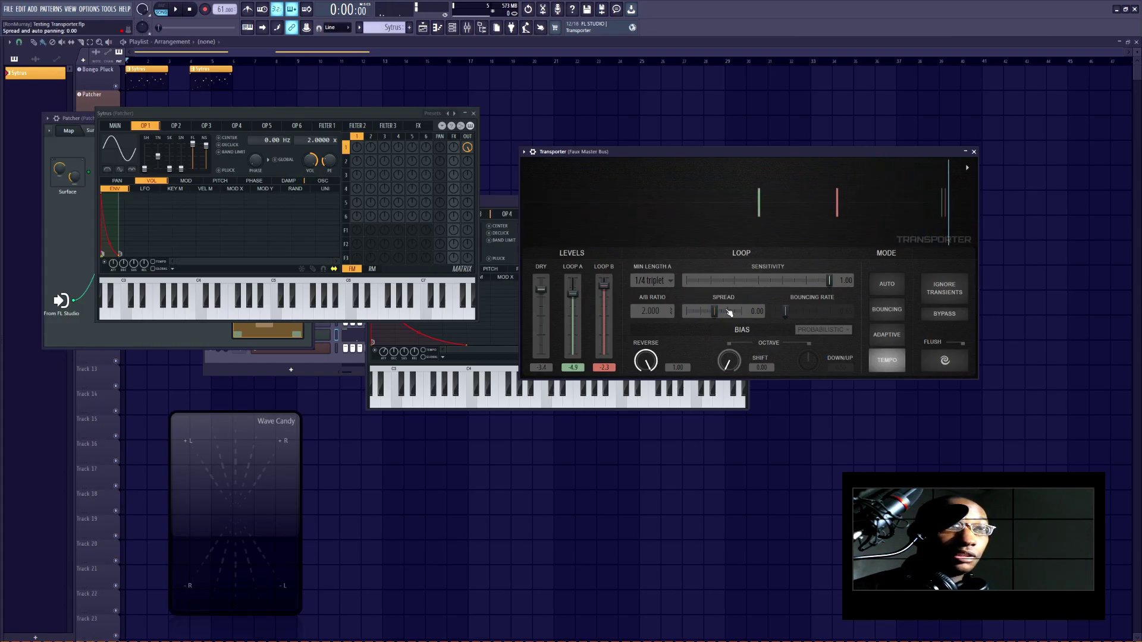
pyautogui.moveTo(729, 313); pyautogui.dragTo(729, 251)
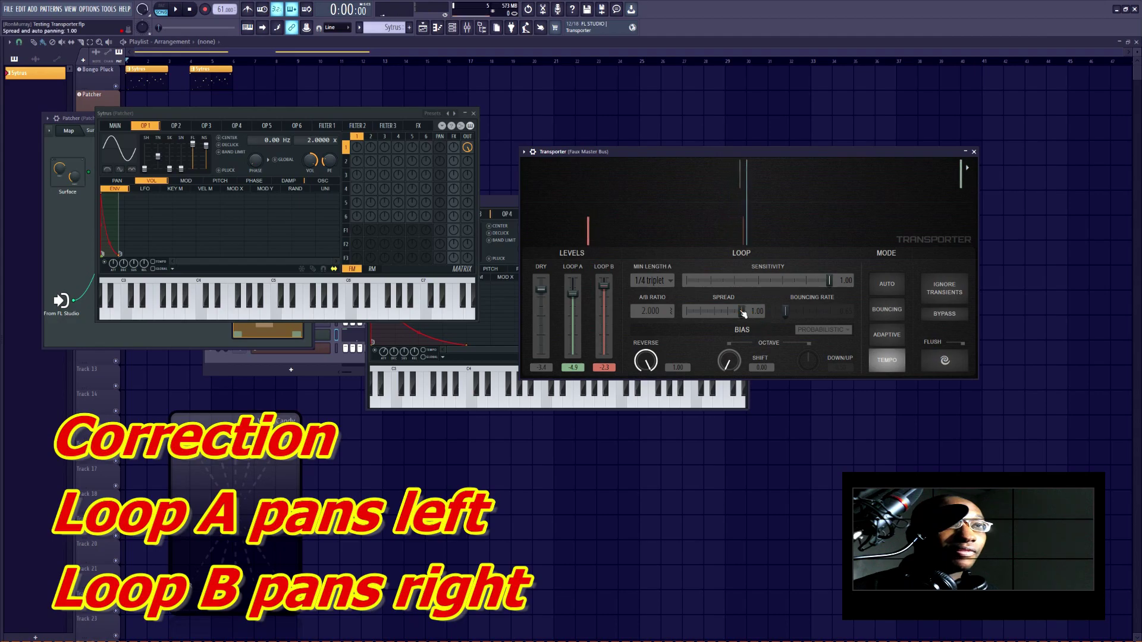
pyautogui.moveTo(741, 311); pyautogui.dragTo(707, 310)
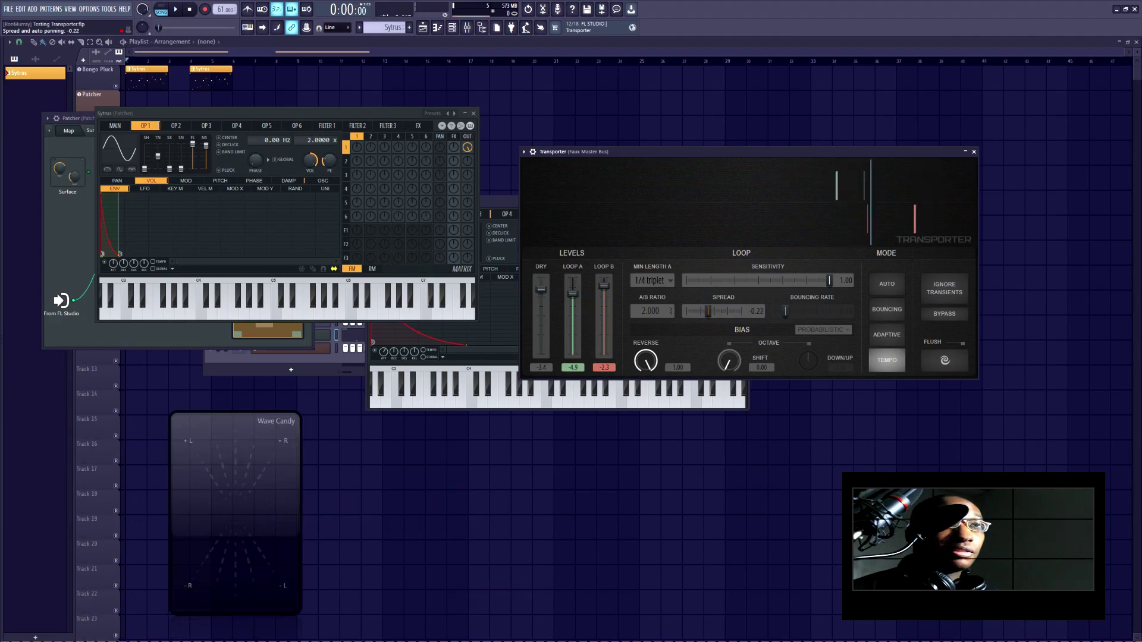
pyautogui.moveTo(707, 311)
pyautogui.mouseDown()
pyautogui.moveTo(686, 311)
pyautogui.moveTo(713, 311)
pyautogui.mouseUp()
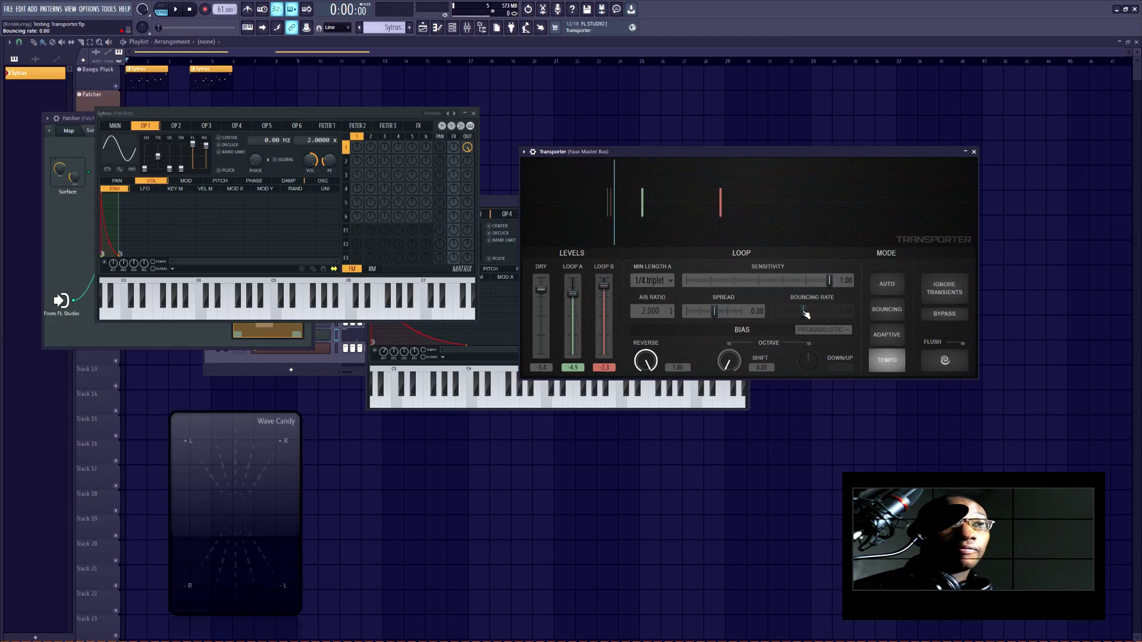
# Step: Try Bouncing mode, reset its bouncing rate to 0.00, then switch the Transporter back to Auto
pyautogui.click(876, 310)
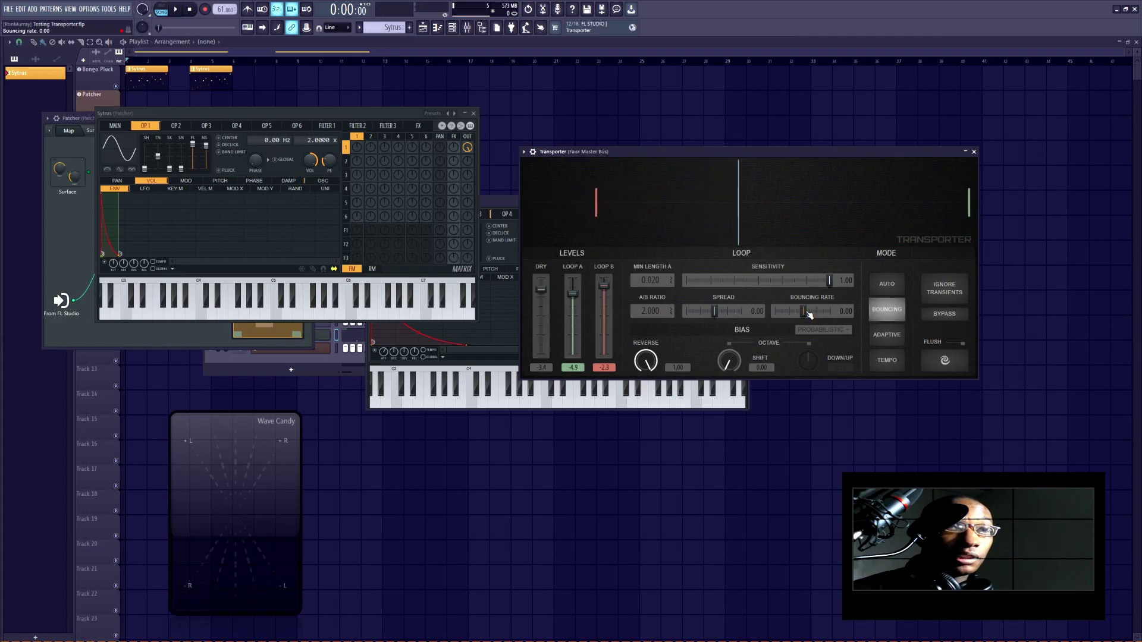
pyautogui.moveTo(801, 311); pyautogui.dragTo(791, 311)
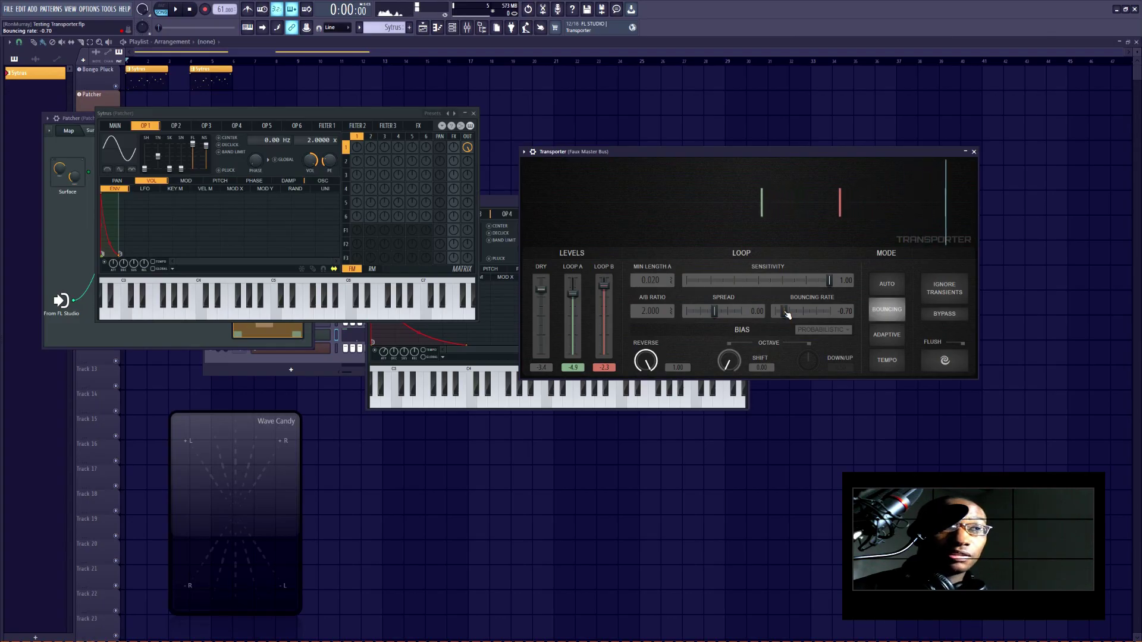
pyautogui.moveTo(784, 311); pyautogui.dragTo(820, 311)
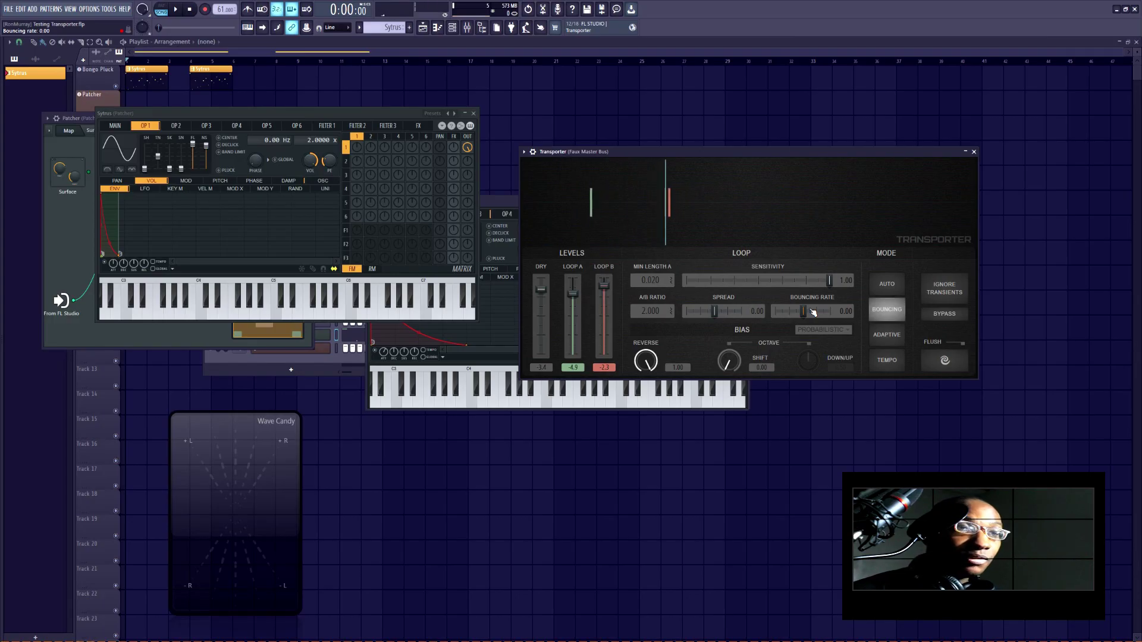
pyautogui.moveTo(804, 311); pyautogui.dragTo(783, 311)
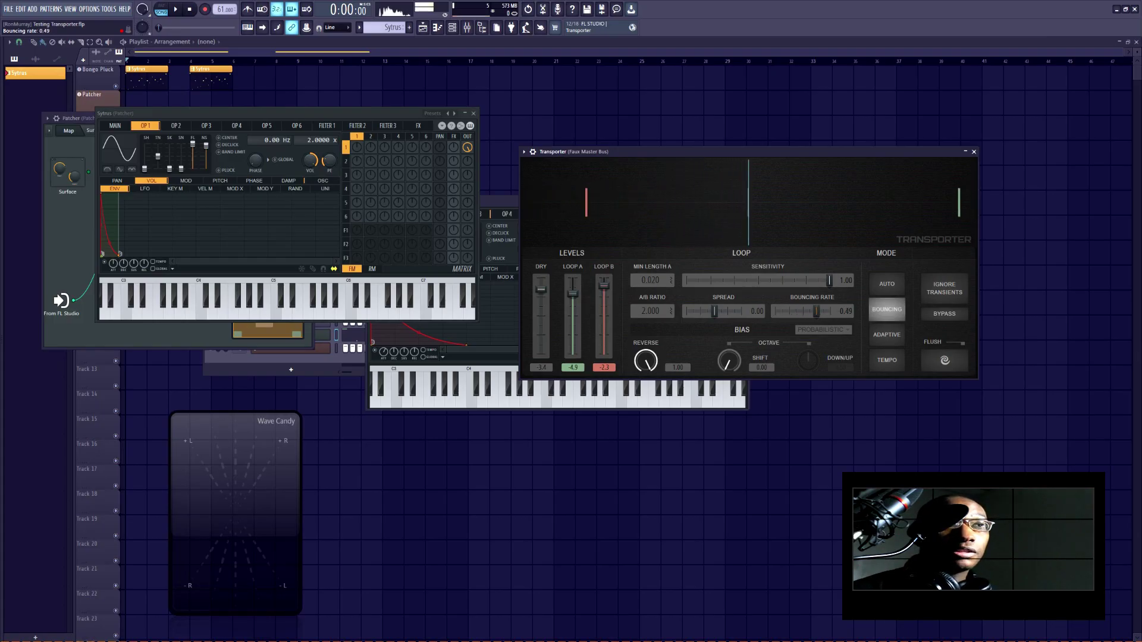
pyautogui.doubleClick(829, 311)
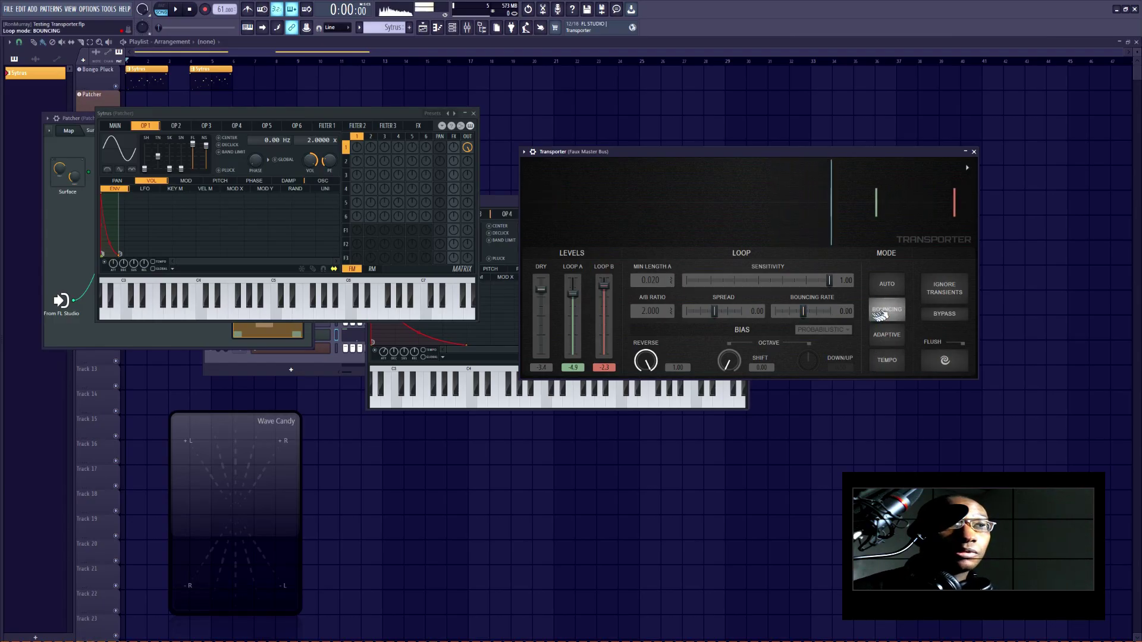
pyautogui.click(887, 284)
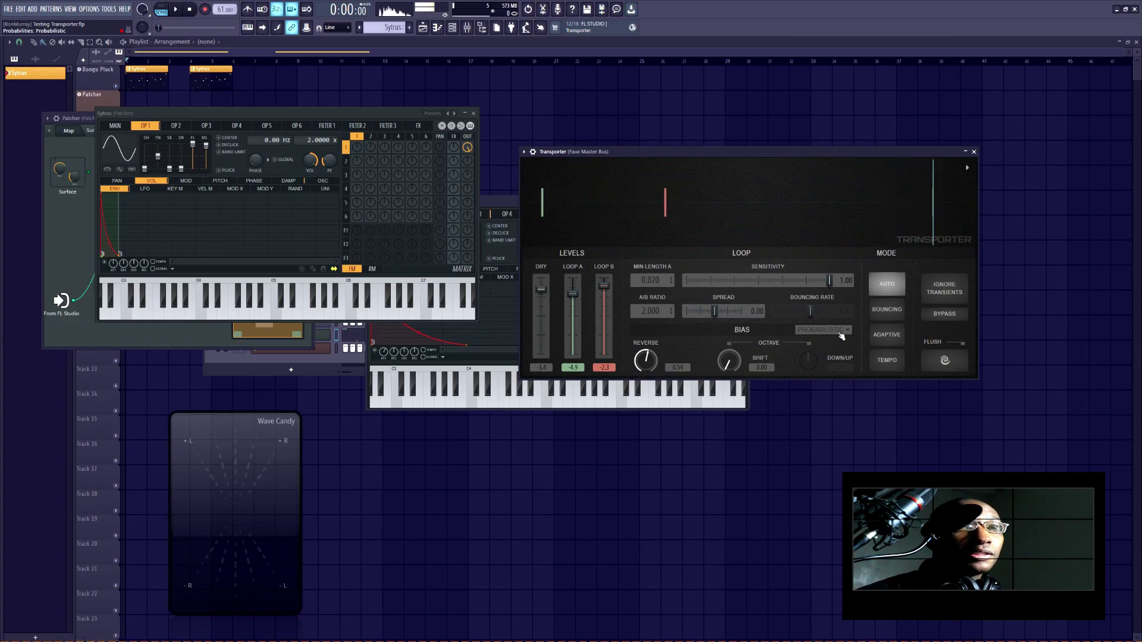
# Step: Change the Transporter bias from Probabilistic to Deterministic
pyautogui.click(836, 329)
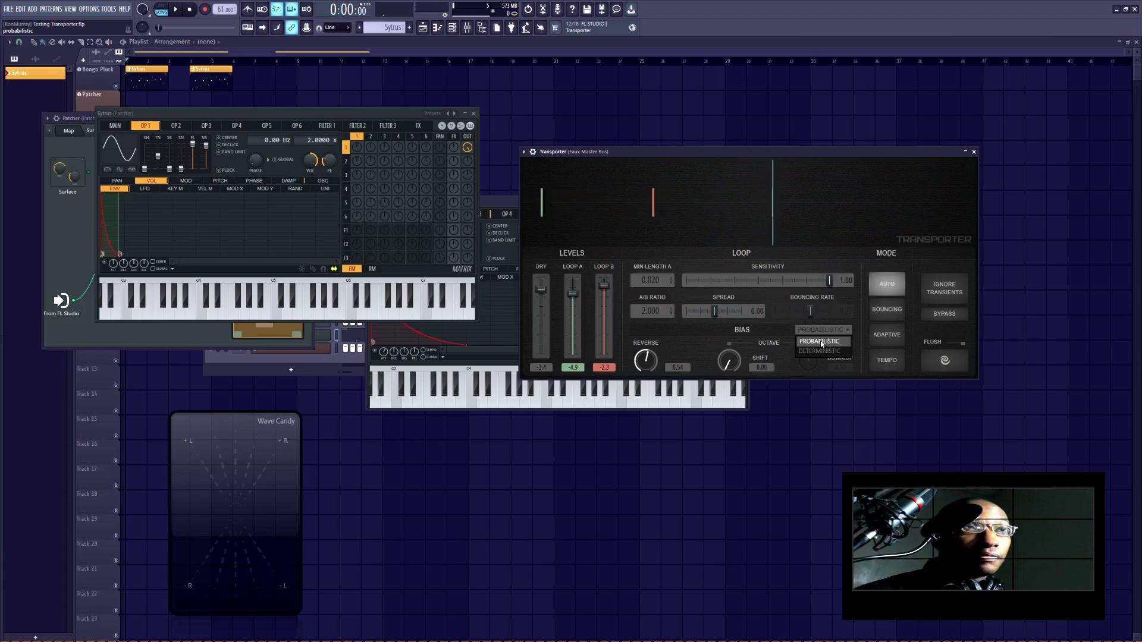
pyautogui.click(817, 350)
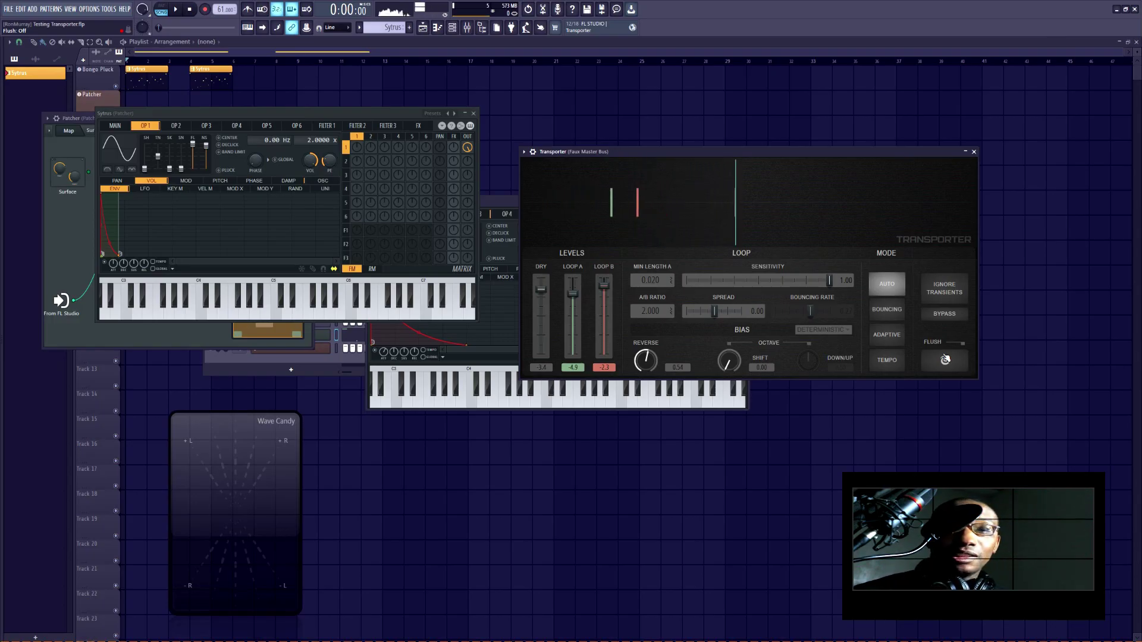
# Step: Bring the Reverse knob's reverse probability from 0.54 up to 1.00
pyautogui.scroll(-10, 649, 360)
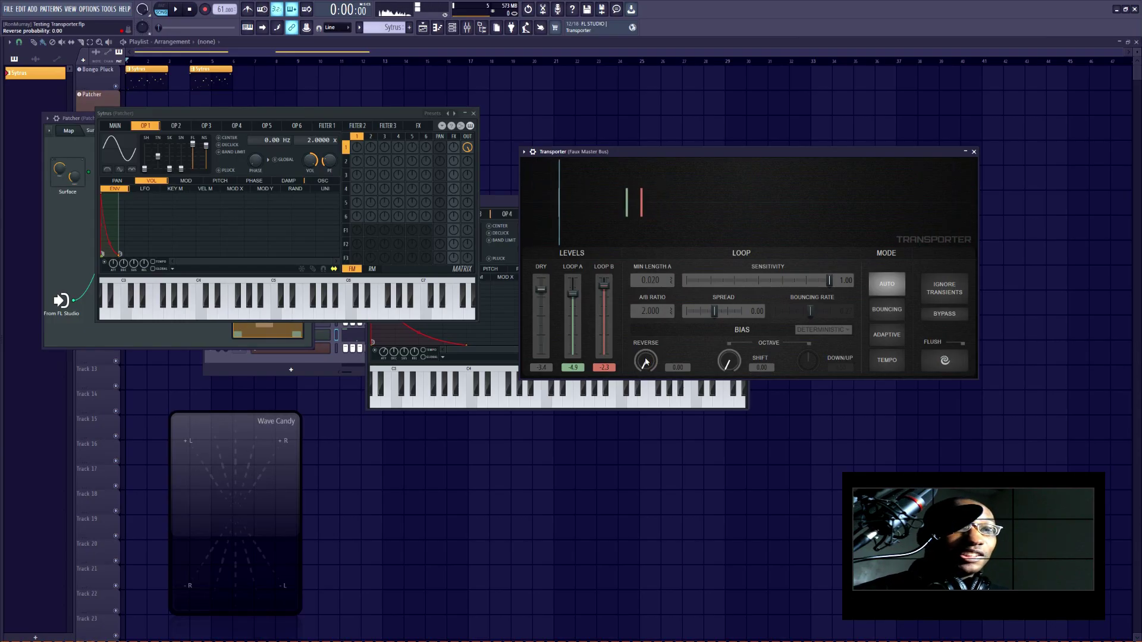
pyautogui.scroll(10, 646, 362)
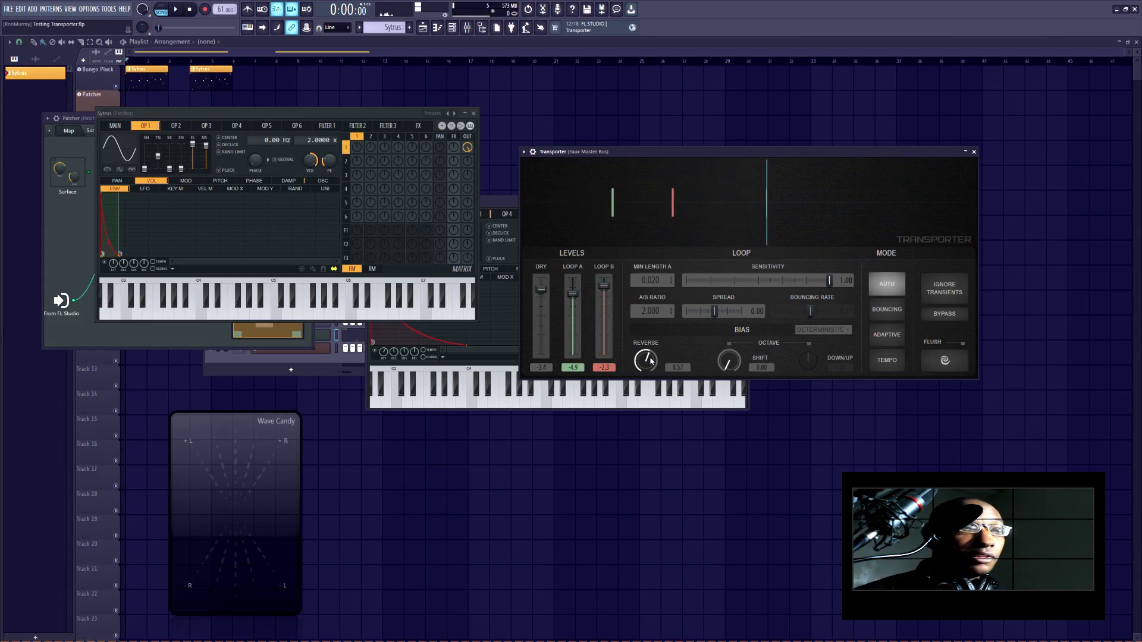
pyautogui.moveTo(651, 361); pyautogui.dragTo(651, 372)
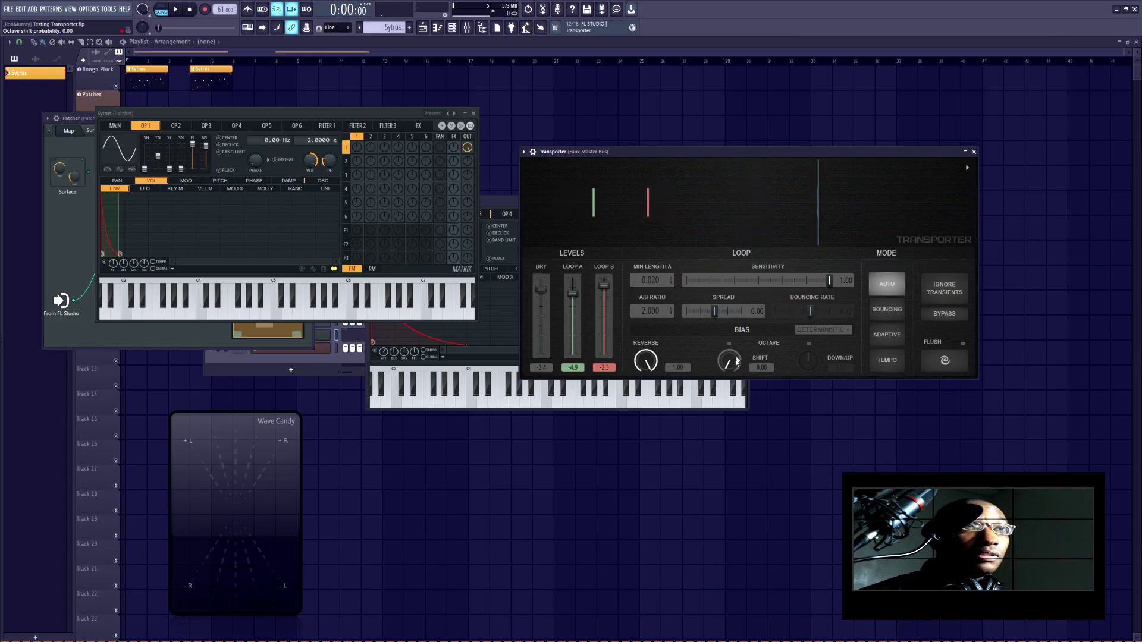
# Step: Adjust the octave Shift knob so octave shift probability reads about 0.54
pyautogui.moveTo(728, 361); pyautogui.dragTo(728, 356)
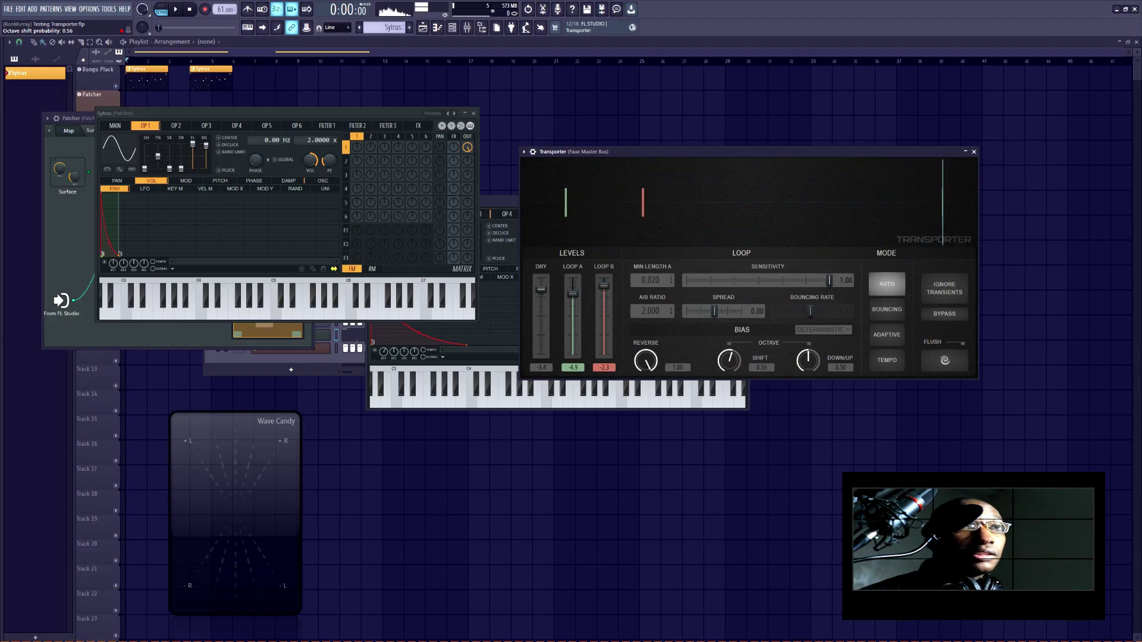
pyautogui.moveTo(729, 361); pyautogui.dragTo(729, 354)
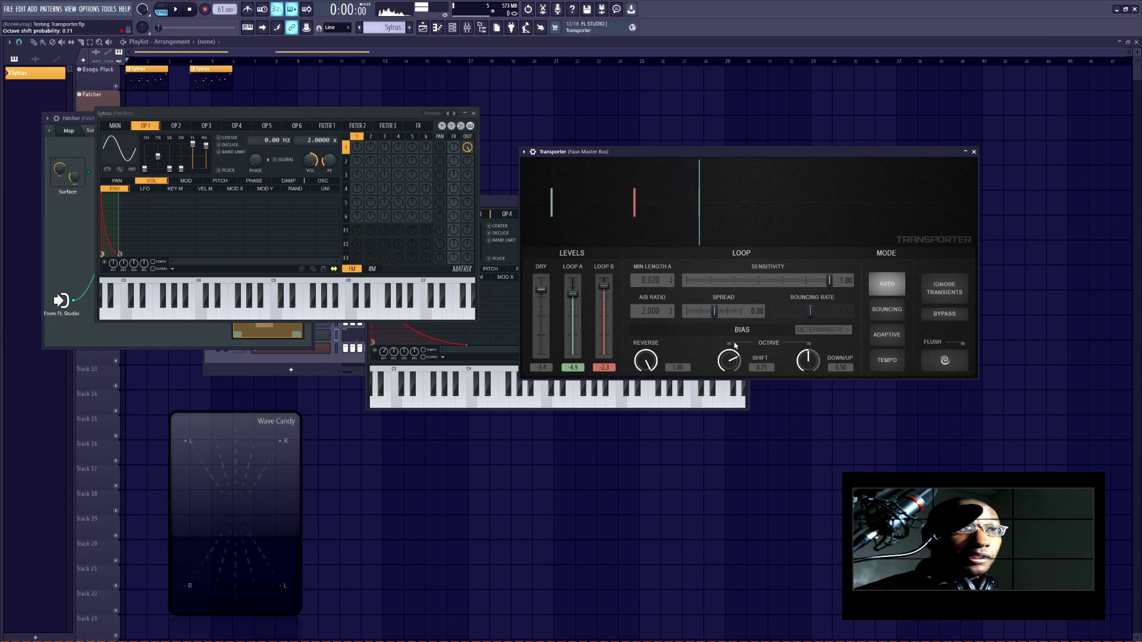
pyautogui.moveTo(808, 360); pyautogui.dragTo(808, 345)
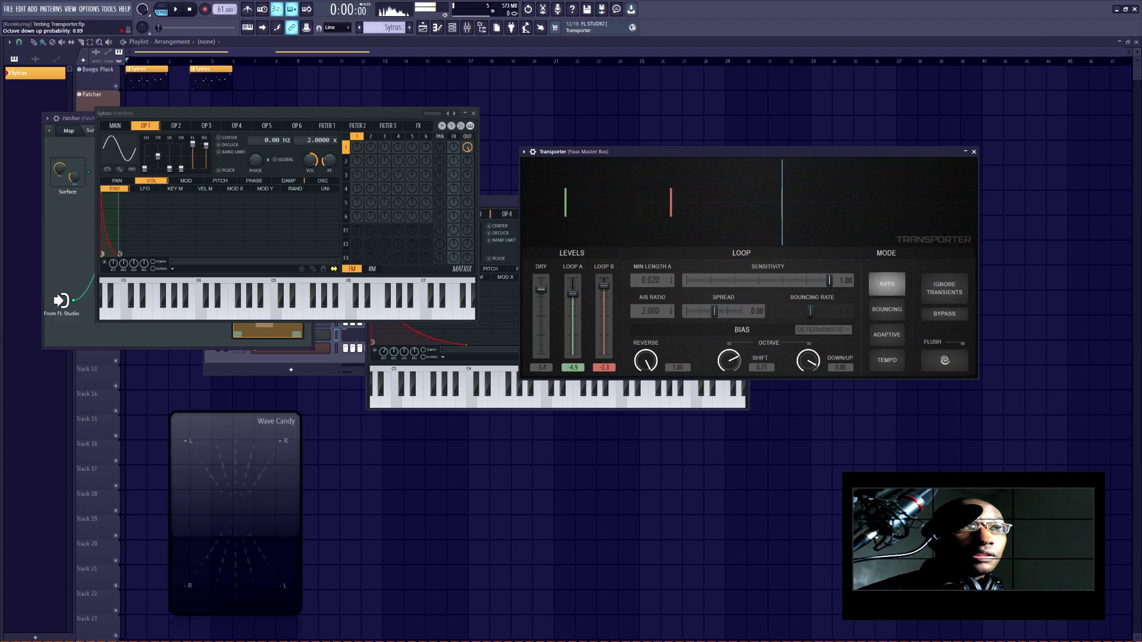
pyautogui.moveTo(808, 359)
pyautogui.mouseDown()
pyautogui.moveTo(808, 381)
pyautogui.moveTo(808, 363)
pyautogui.mouseUp()
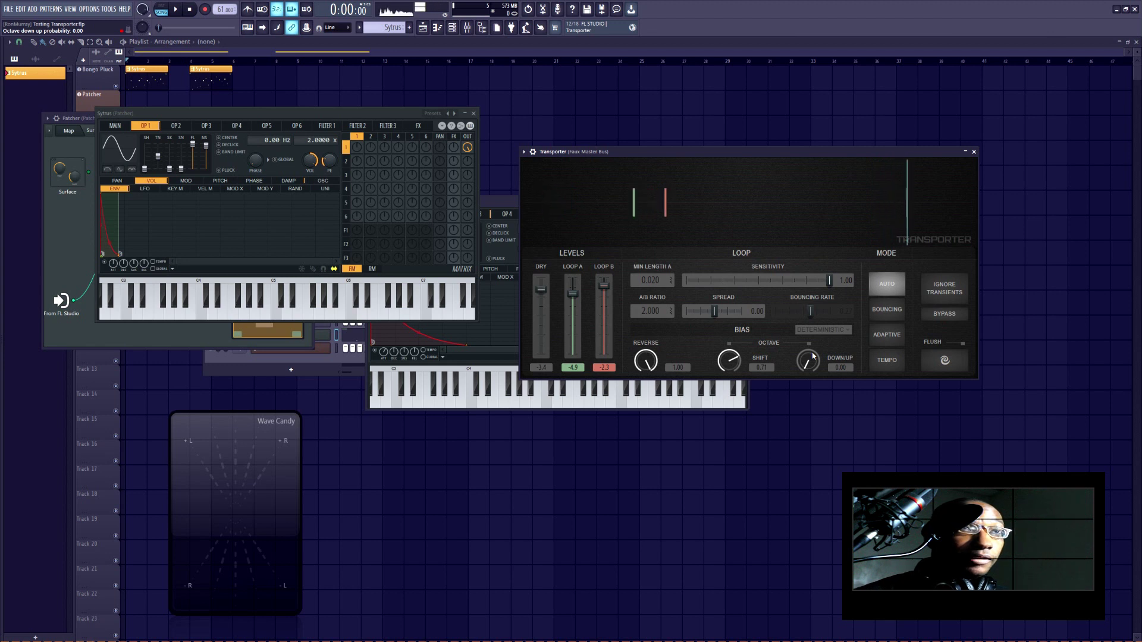
pyautogui.moveTo(729, 360); pyautogui.dragTo(729, 372)
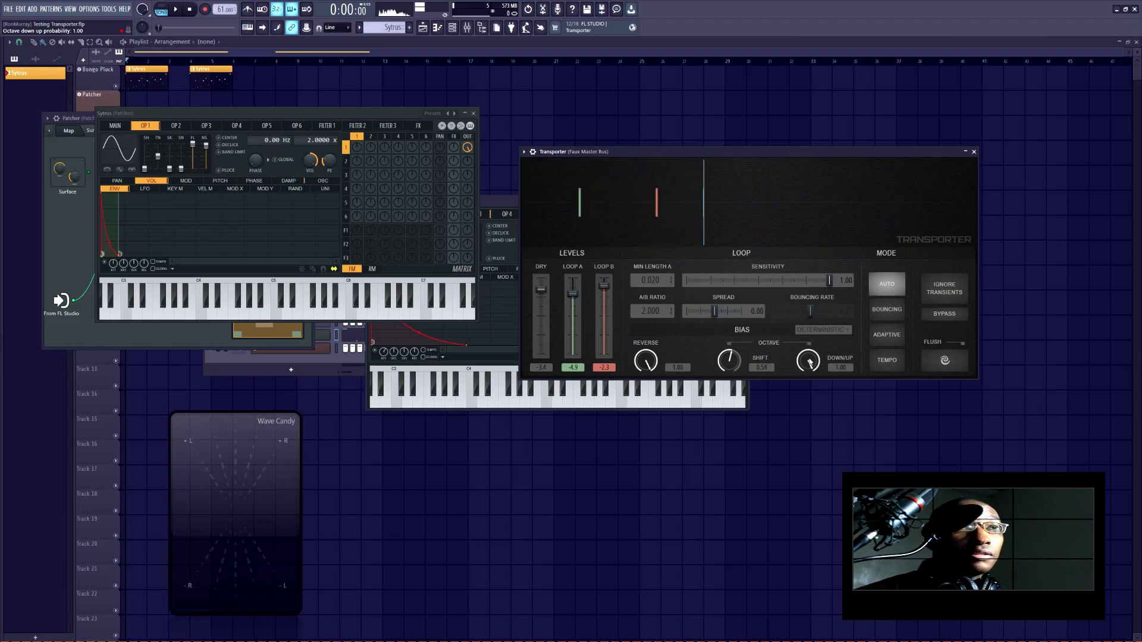
# Step: Enter an exact 0.5 value for the octave down/up balance
pyautogui.rightClick(809, 363)
pyautogui.click(832, 481)
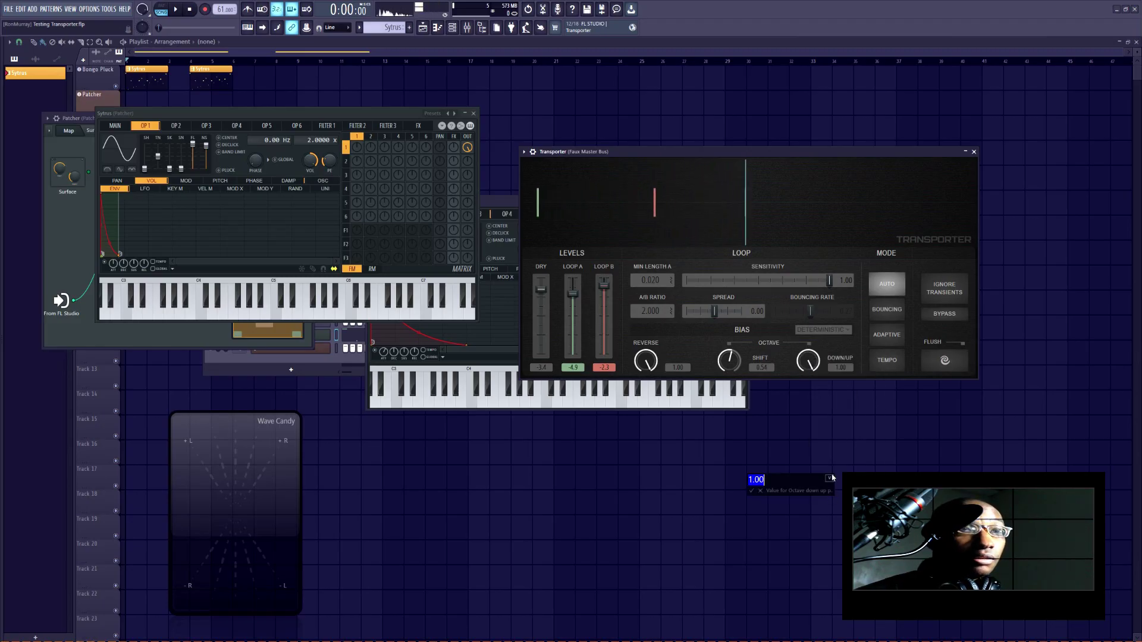
pyautogui.write('0.5')
pyautogui.press('Return')
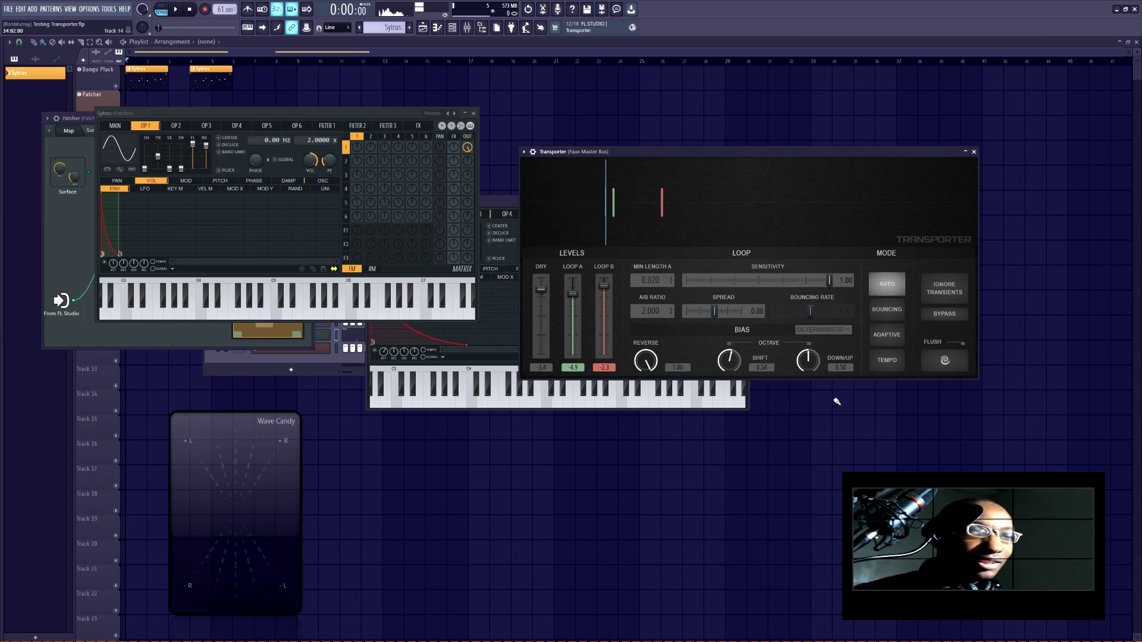
# Step: Set the Dry fader to -3.0 dB and switch on Ignore transients
pyautogui.scroll(-1, 540, 289)
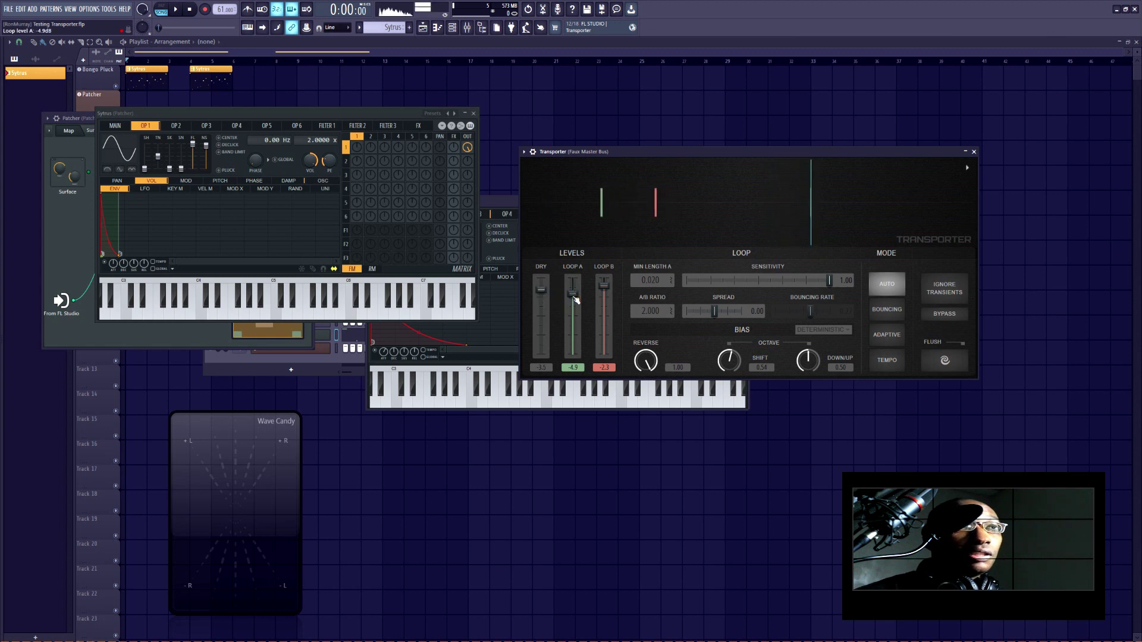
pyautogui.scroll(5, 547, 292)
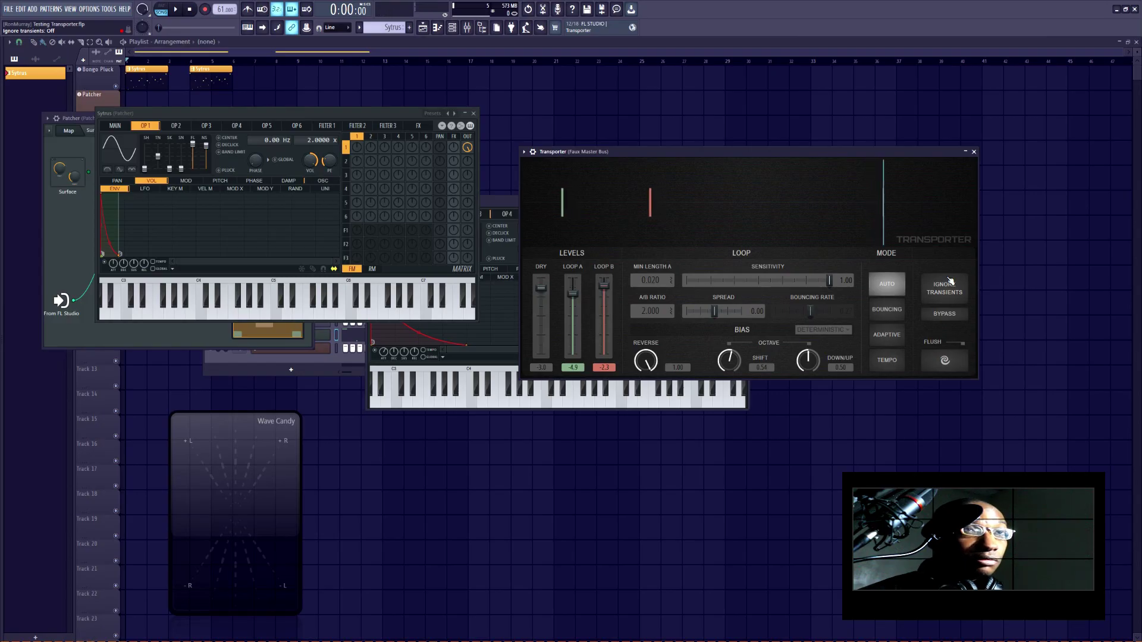
pyautogui.click(953, 295)
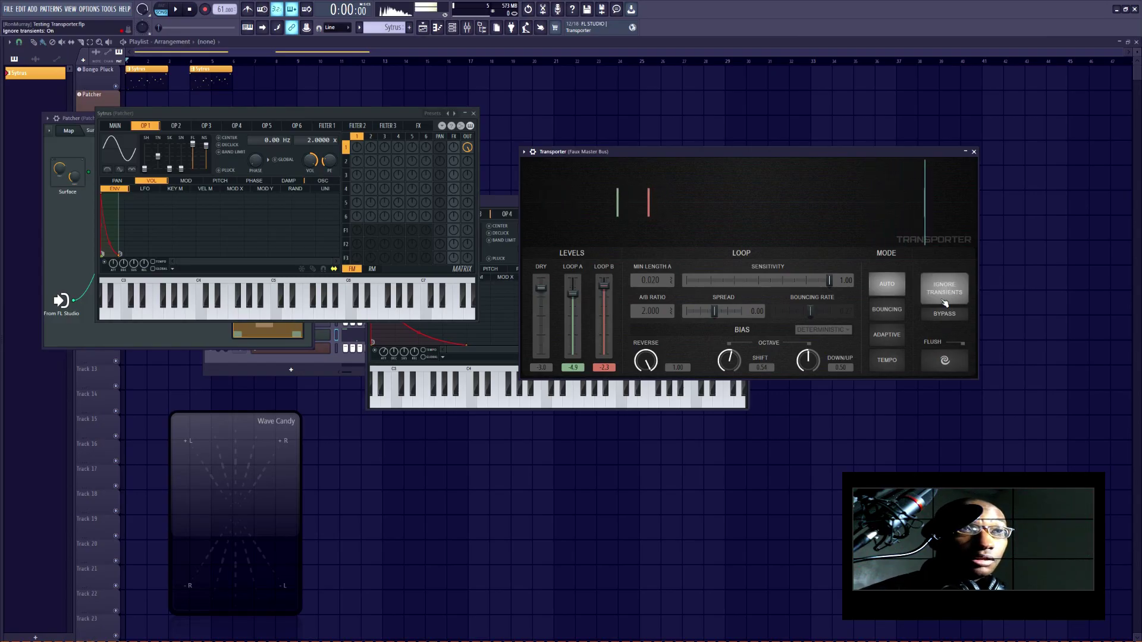
# Step: Turn Ignore transients off, bypass the Transporter, and set the loop mode to Bouncing
pyautogui.rightClick(942, 302)
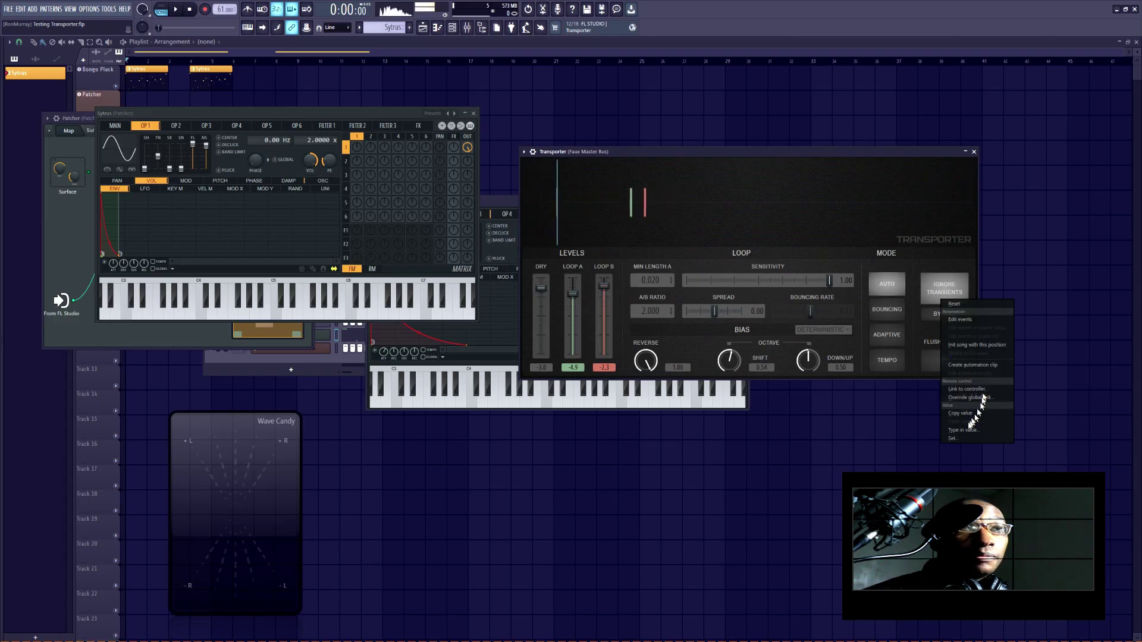
pyautogui.click(935, 293)
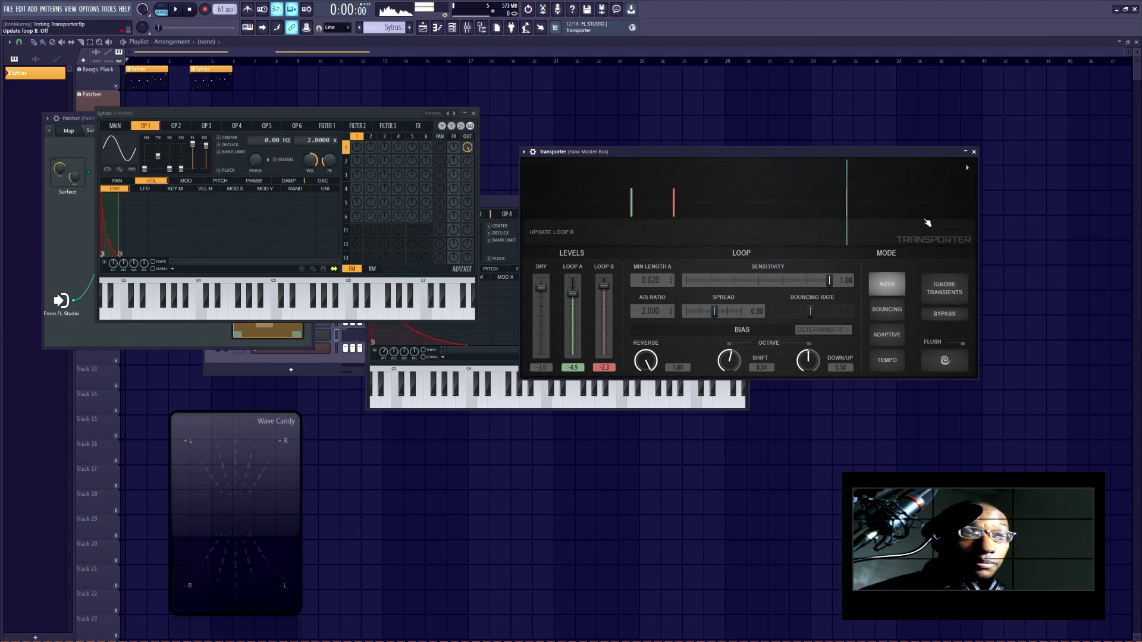
pyautogui.click(945, 319)
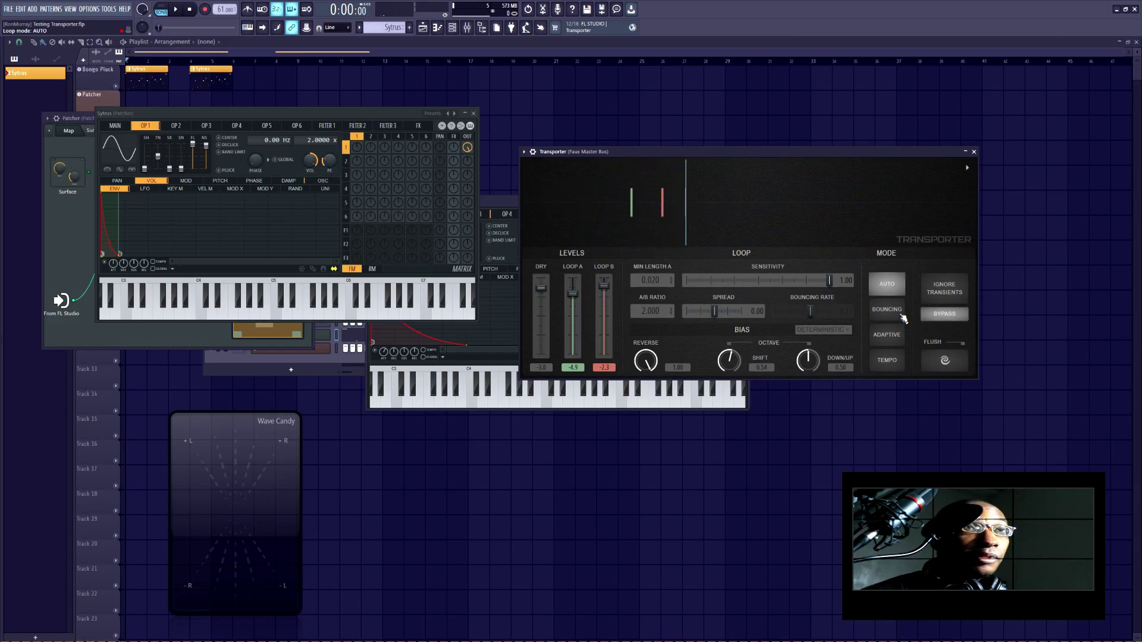
pyautogui.click(900, 318)
# Step: Unbypass the Transporter, set Min Length A to 1/4 triplet, and choose Tempo mode
pyautogui.click(931, 314)
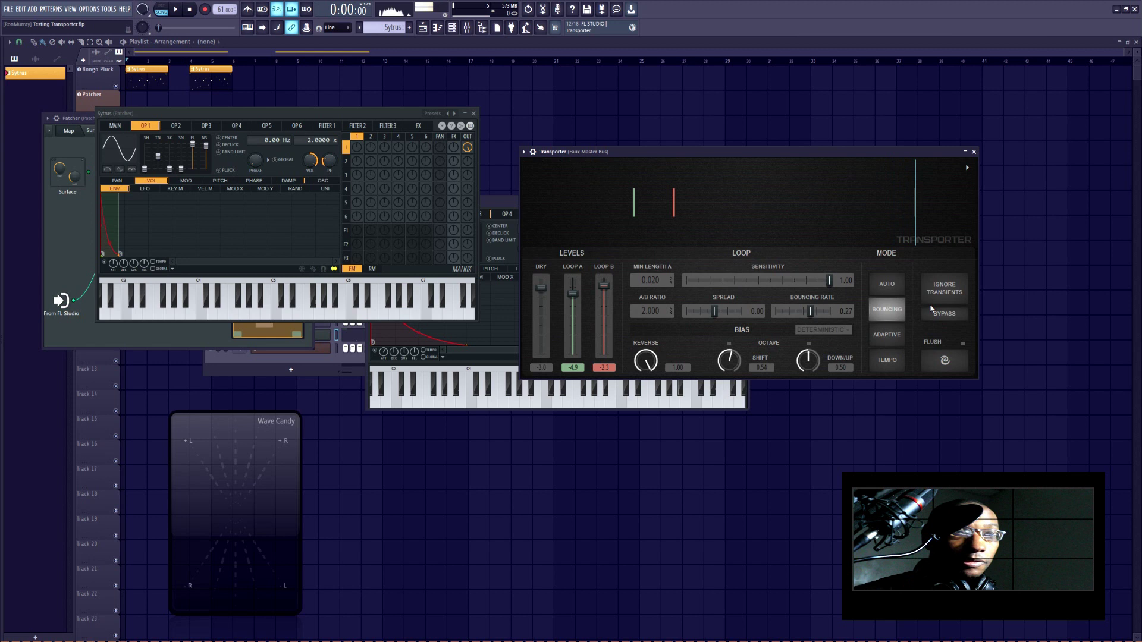
pyautogui.click(887, 334)
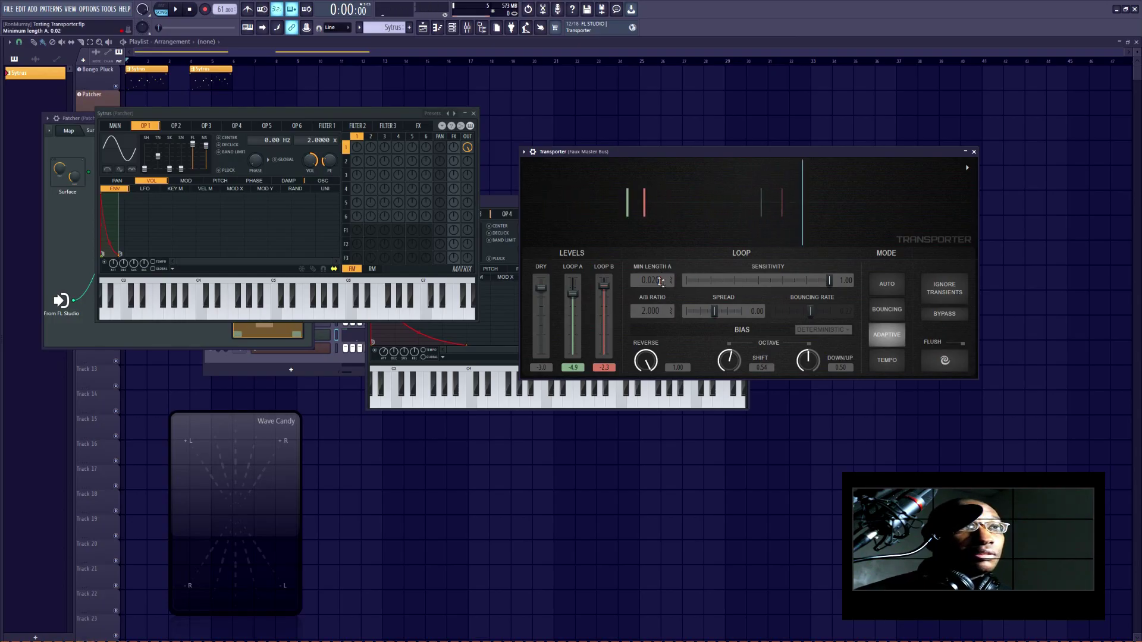
pyautogui.scroll(5, 659, 281)
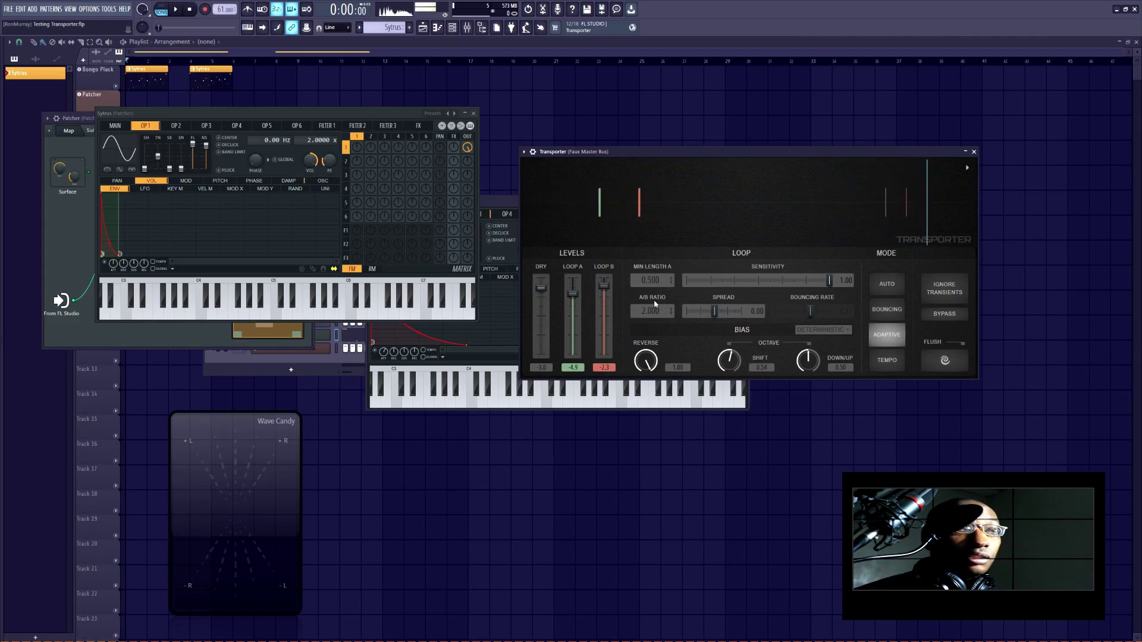
pyautogui.click(887, 360)
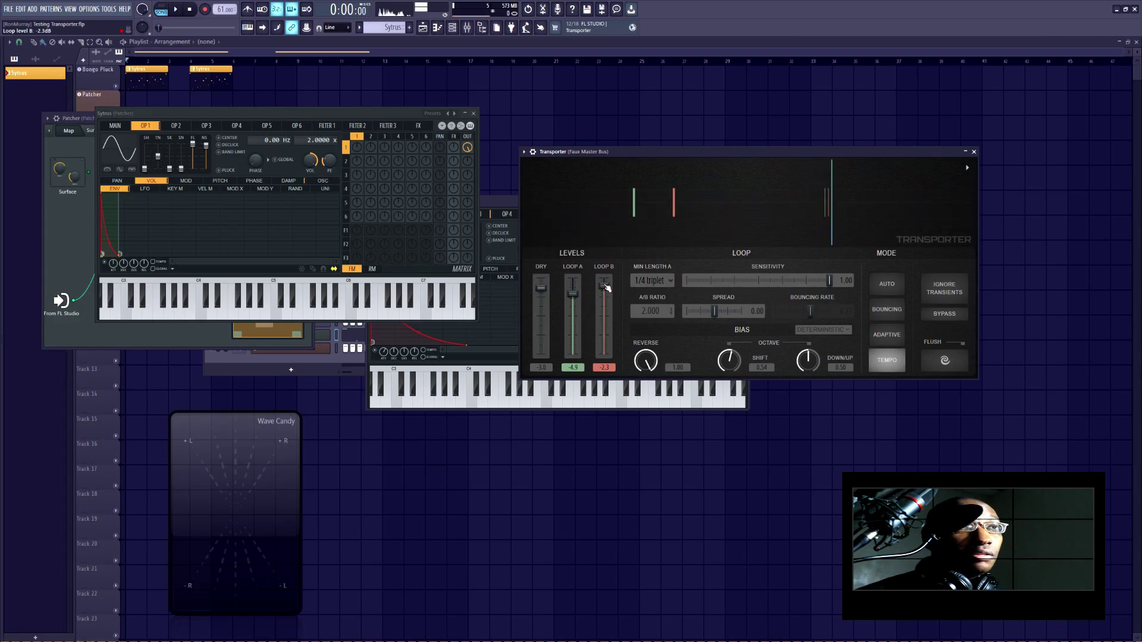
# Step: Lower Loop A to -13.2 dB and Loop B to -7.8 dB, keeping Spread at 0.00
pyautogui.moveTo(603, 286); pyautogui.dragTo(573, 317)
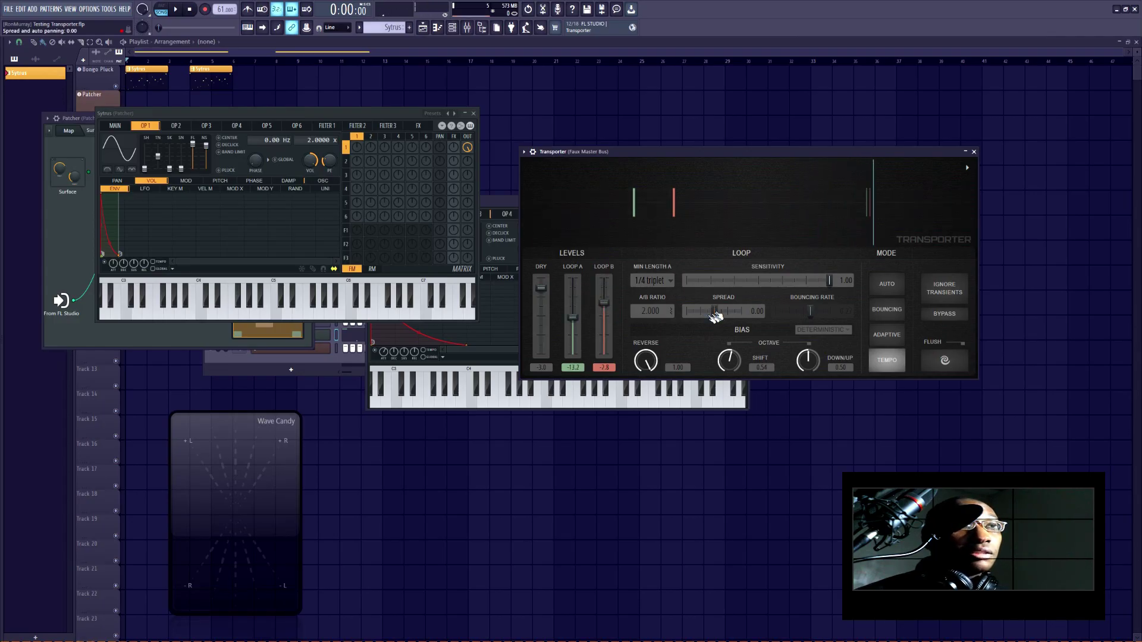
pyautogui.moveTo(715, 317); pyautogui.dragTo(732, 316)
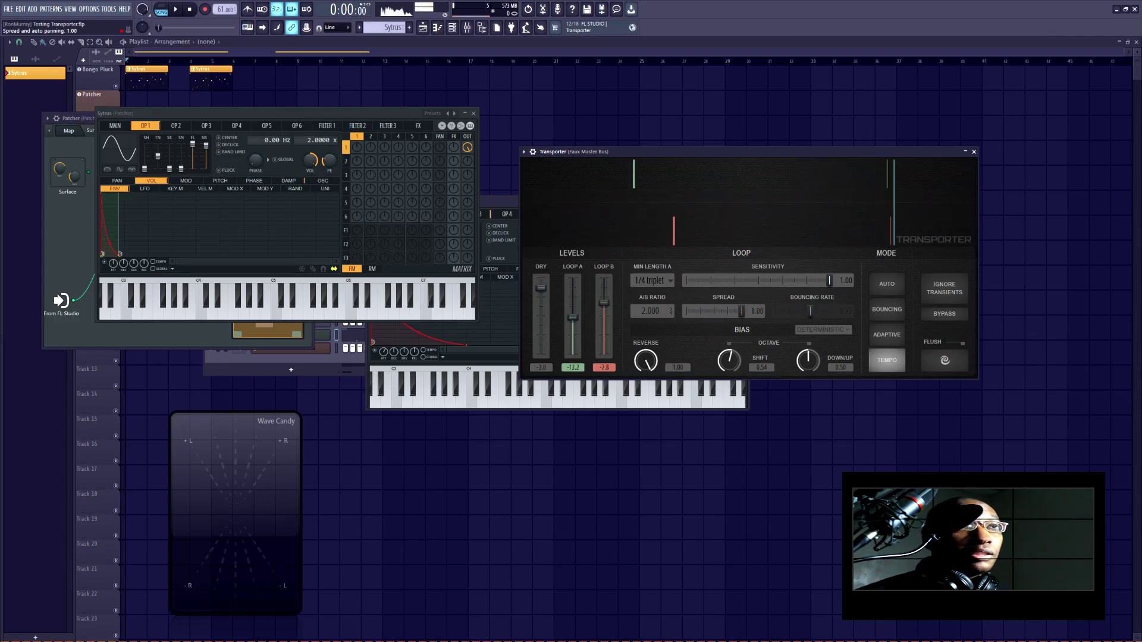
pyautogui.doubleClick(735, 316)
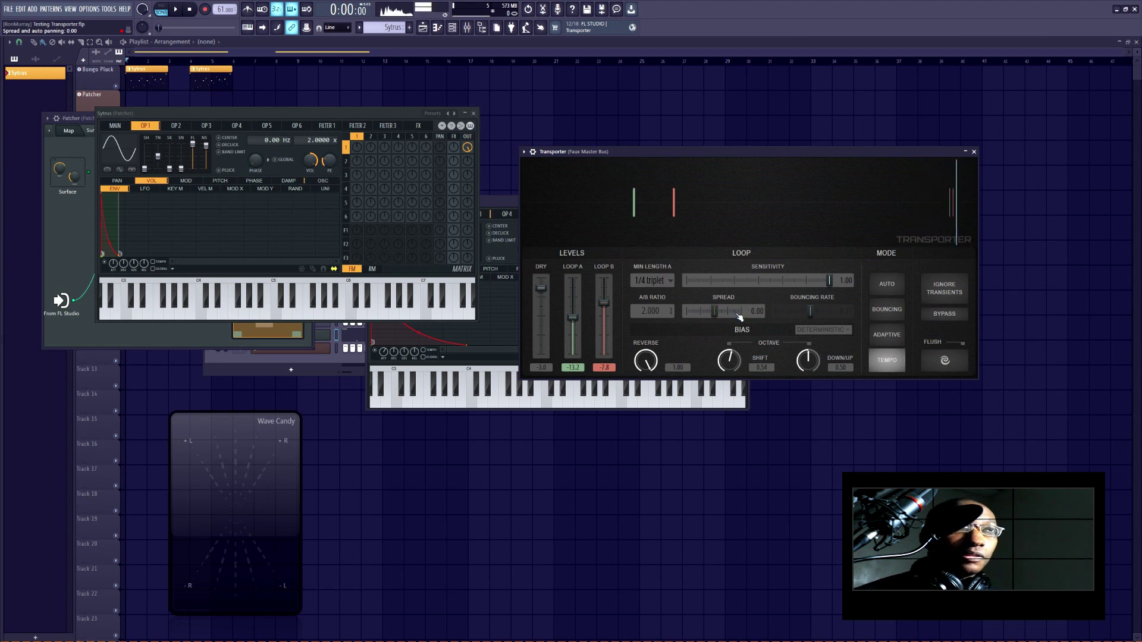